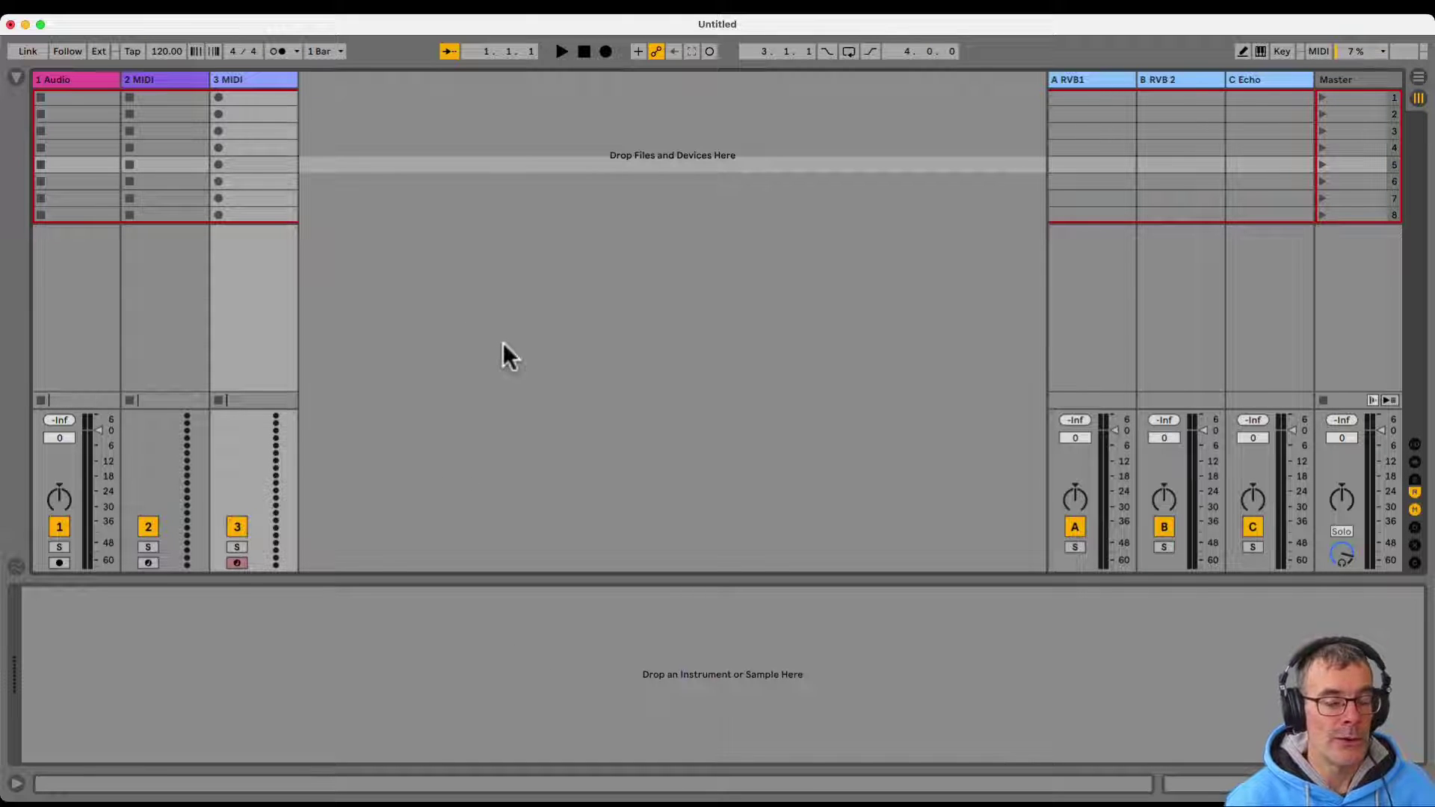
- Show the browser beside the Session view and check the Instruments and Audio Effects categories
{"action": "left_click", "coordinate": [16, 78]}
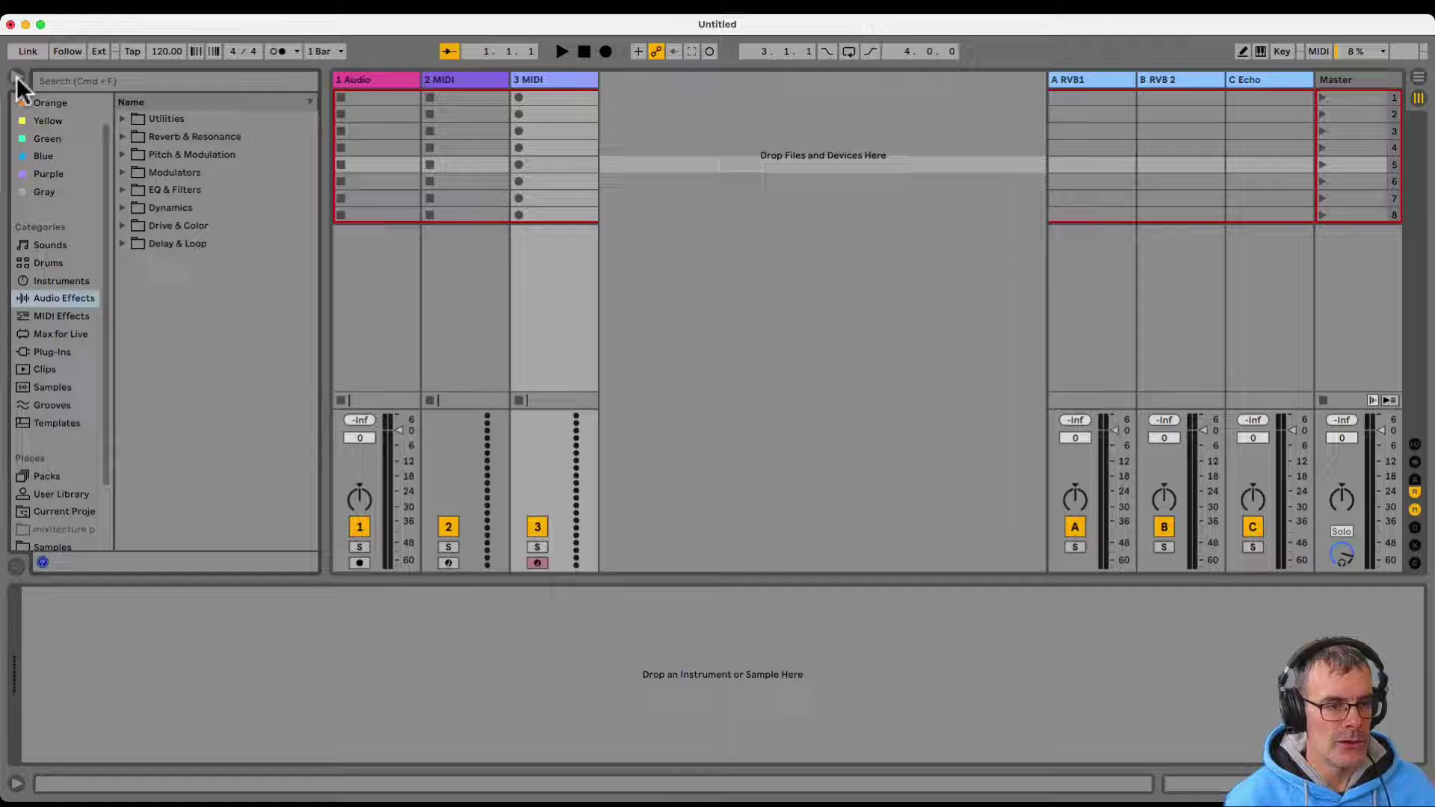
{"action": "left_click", "coordinate": [16, 78]}
{"action": "left_click", "coordinate": [17, 78]}
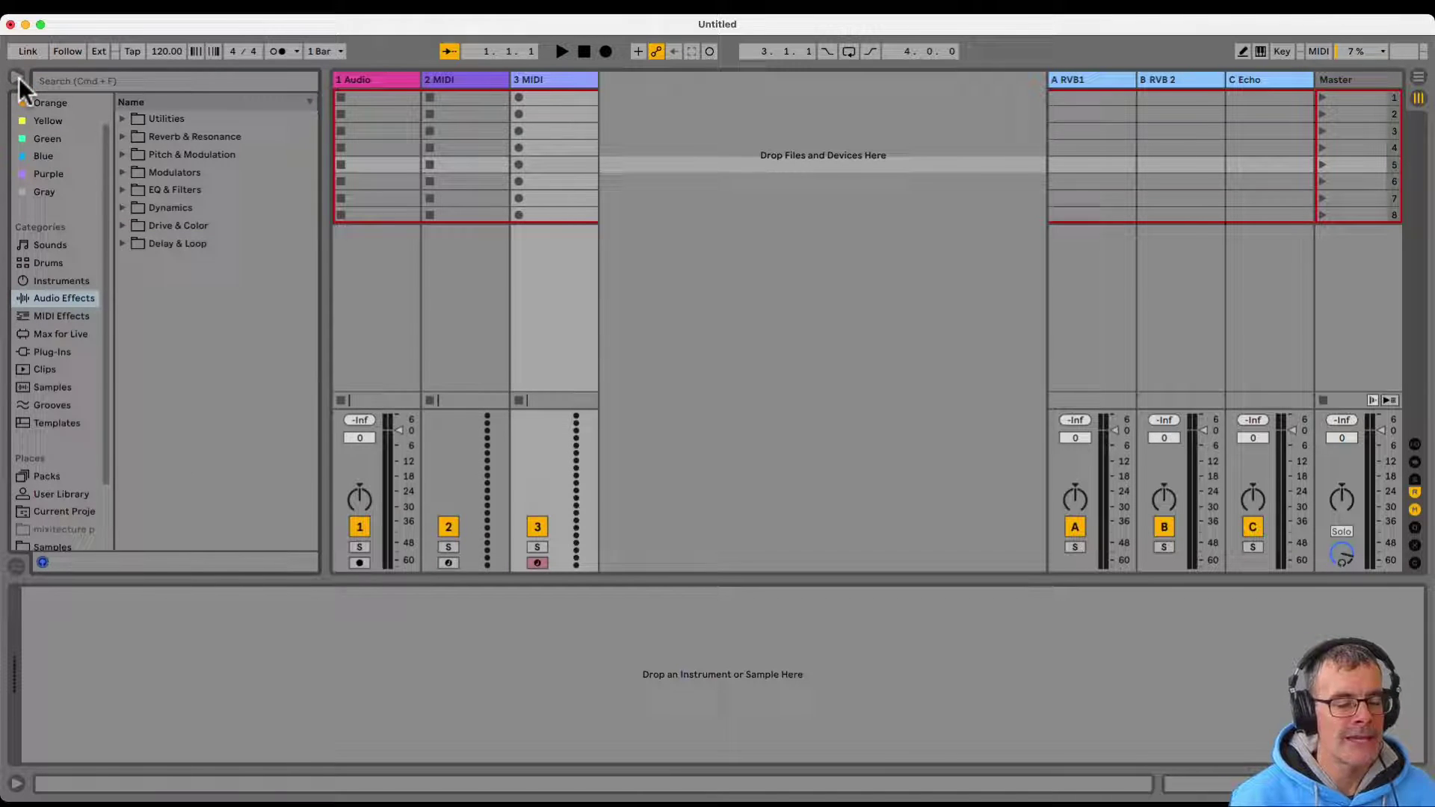
{"action": "left_click", "coordinate": [59, 282]}
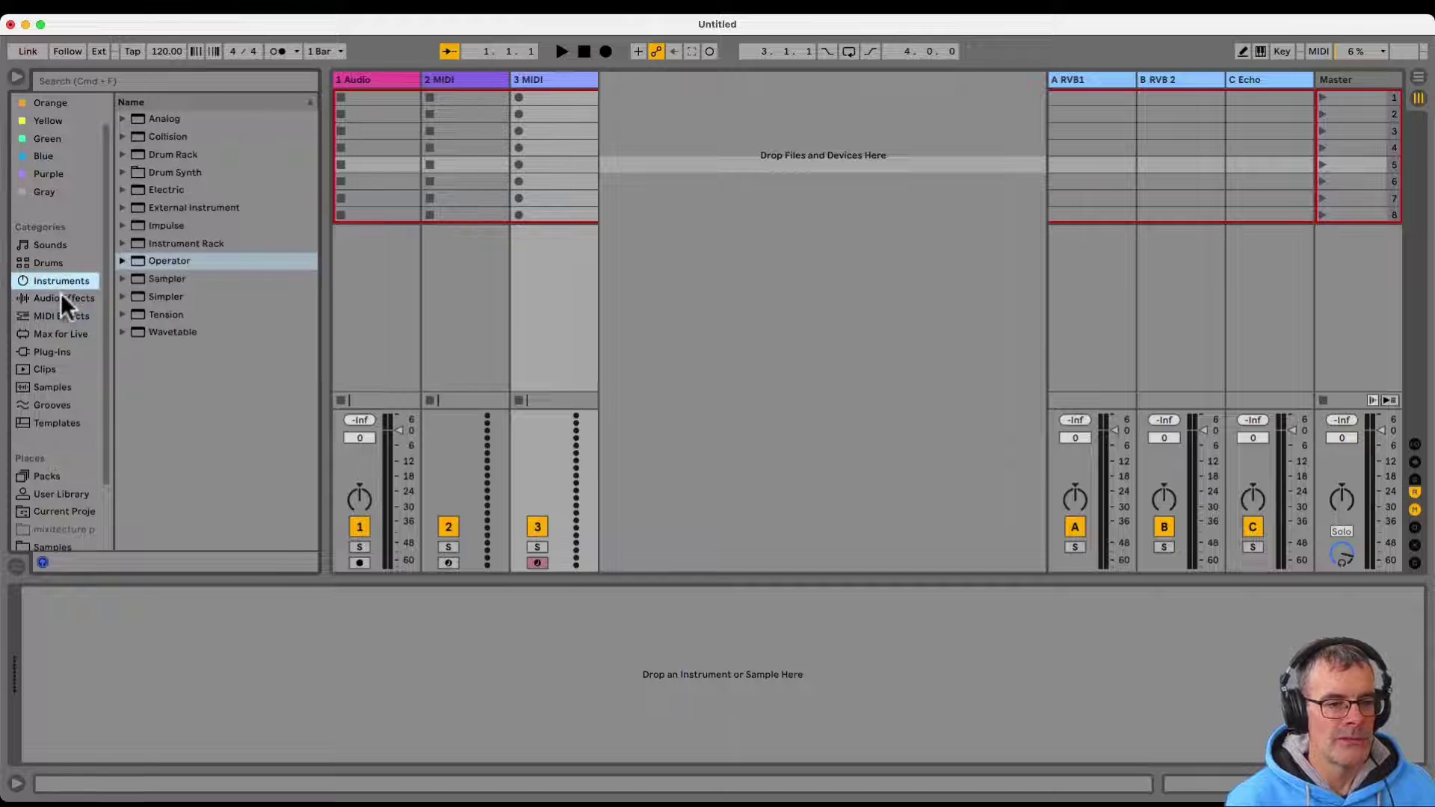
{"action": "left_click", "coordinate": [61, 296]}
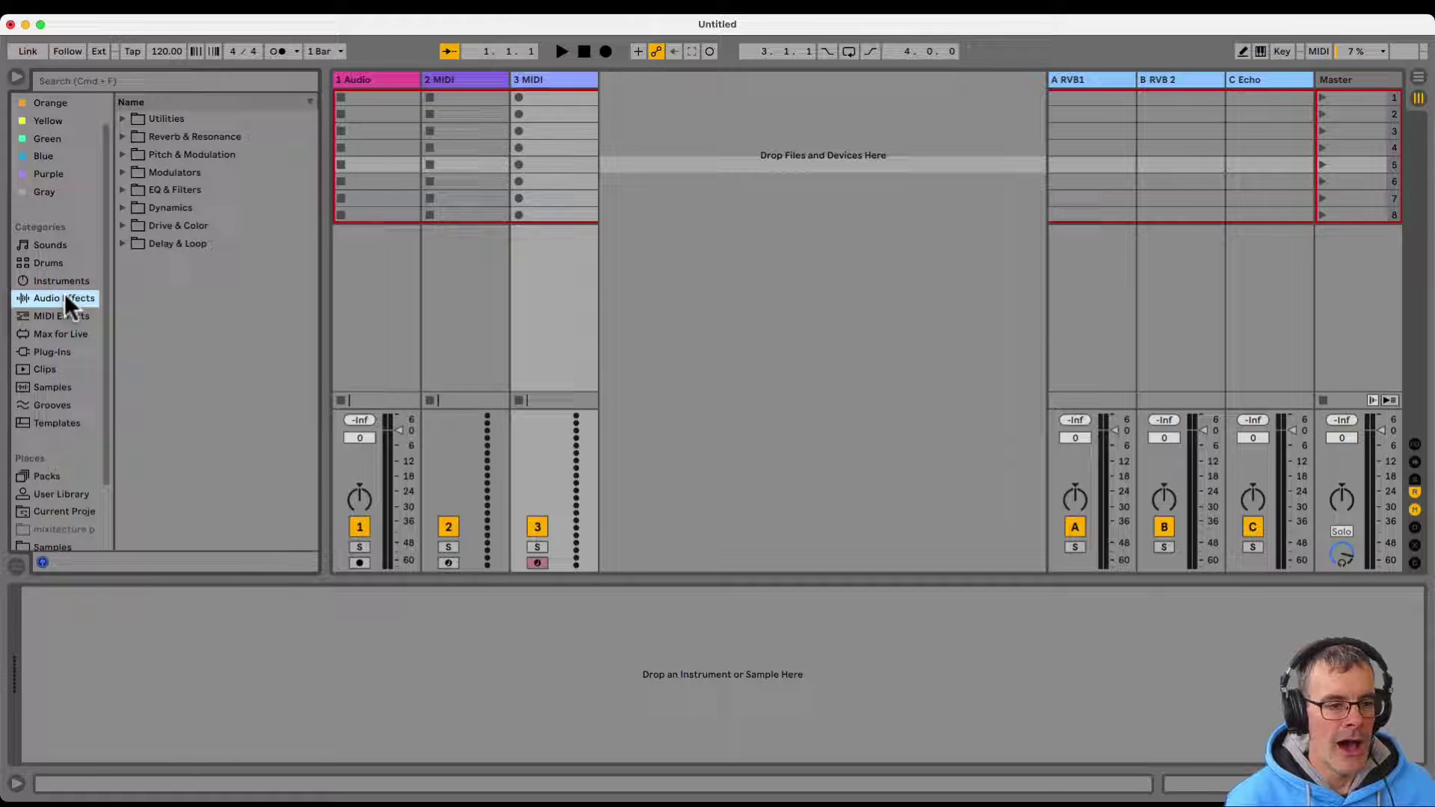
- Open the User Library and expand Presets to reveal Audio Effects, Instruments and MIDI Effects
{"action": "left_click", "coordinate": [56, 492]}
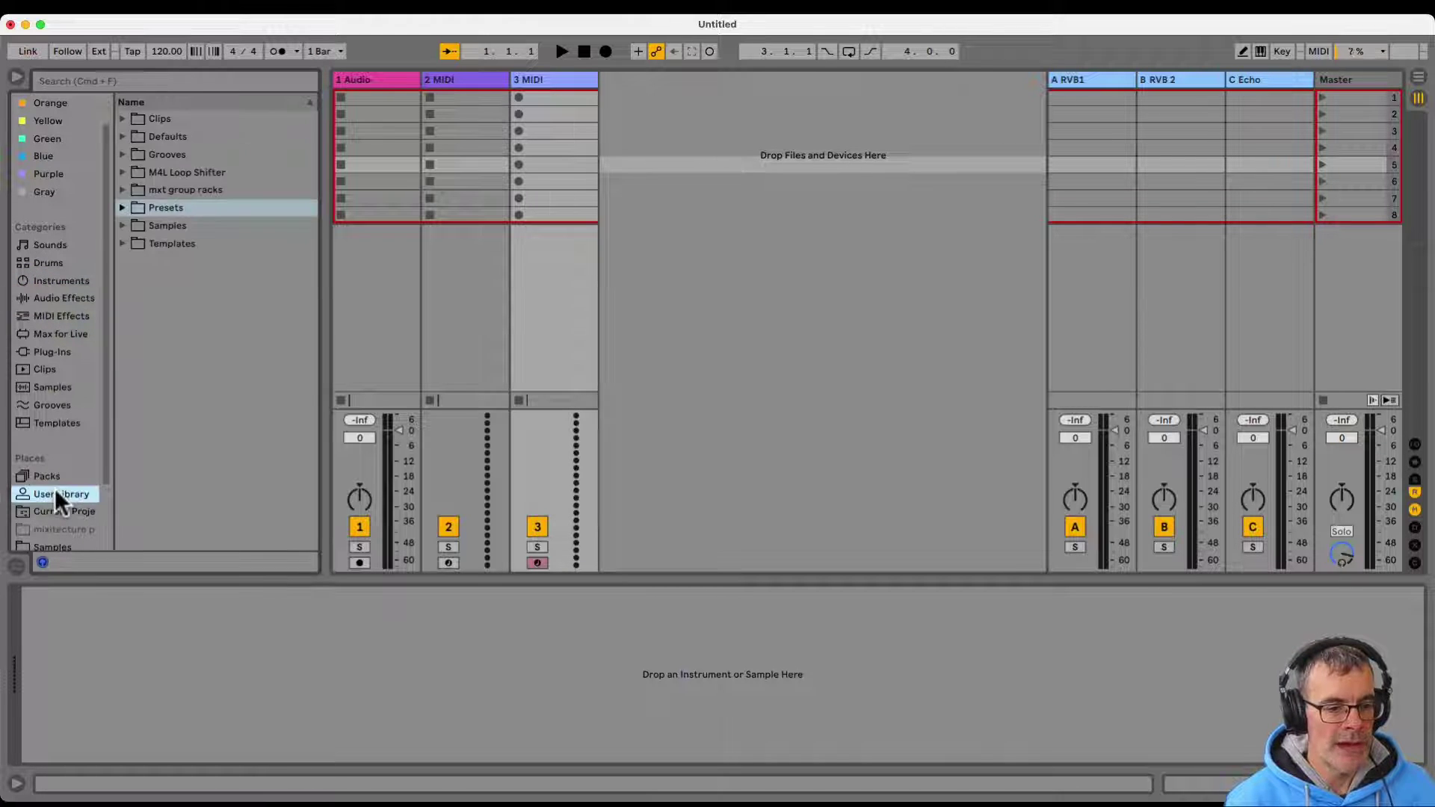
{"action": "left_click", "coordinate": [134, 205]}
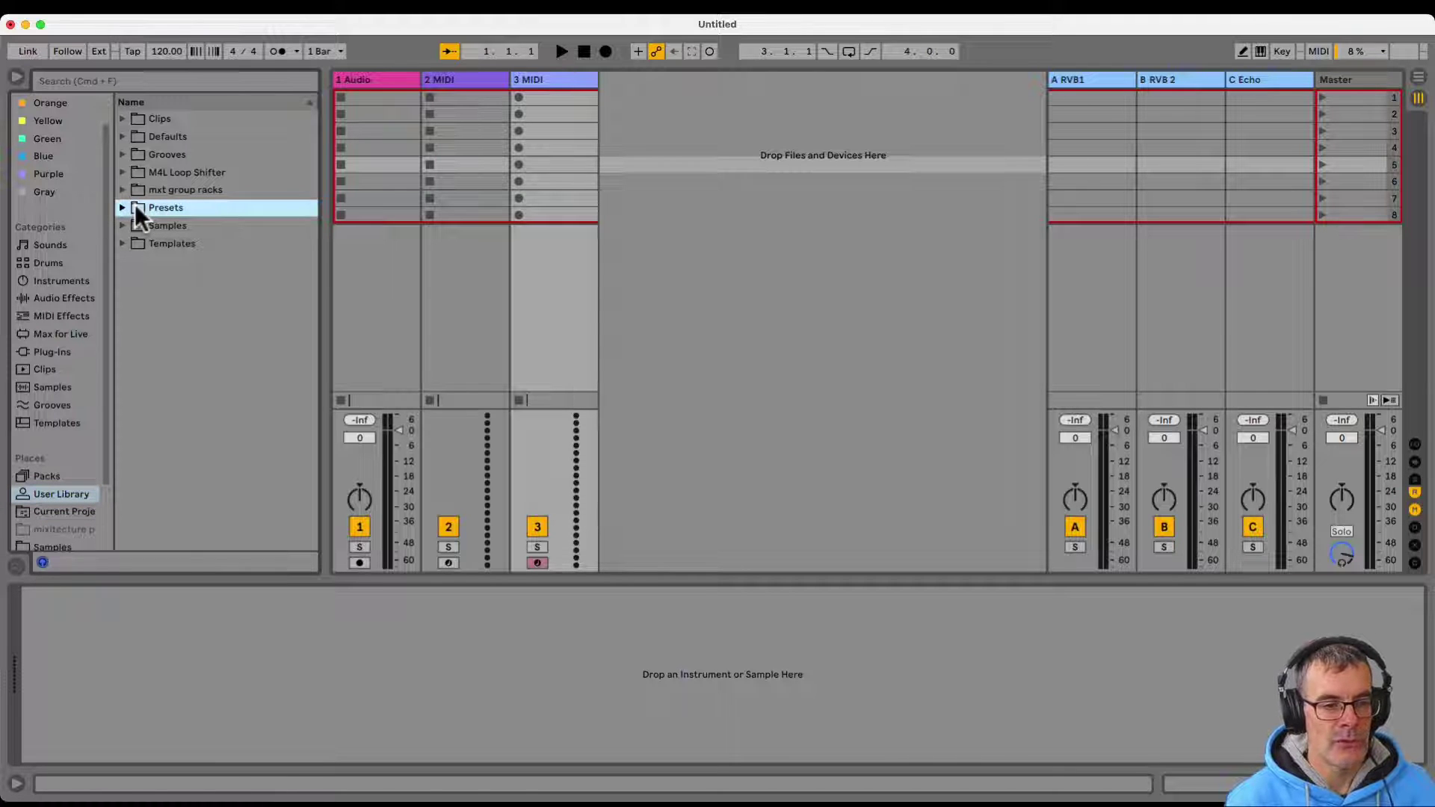
{"action": "left_click", "coordinate": [118, 206]}
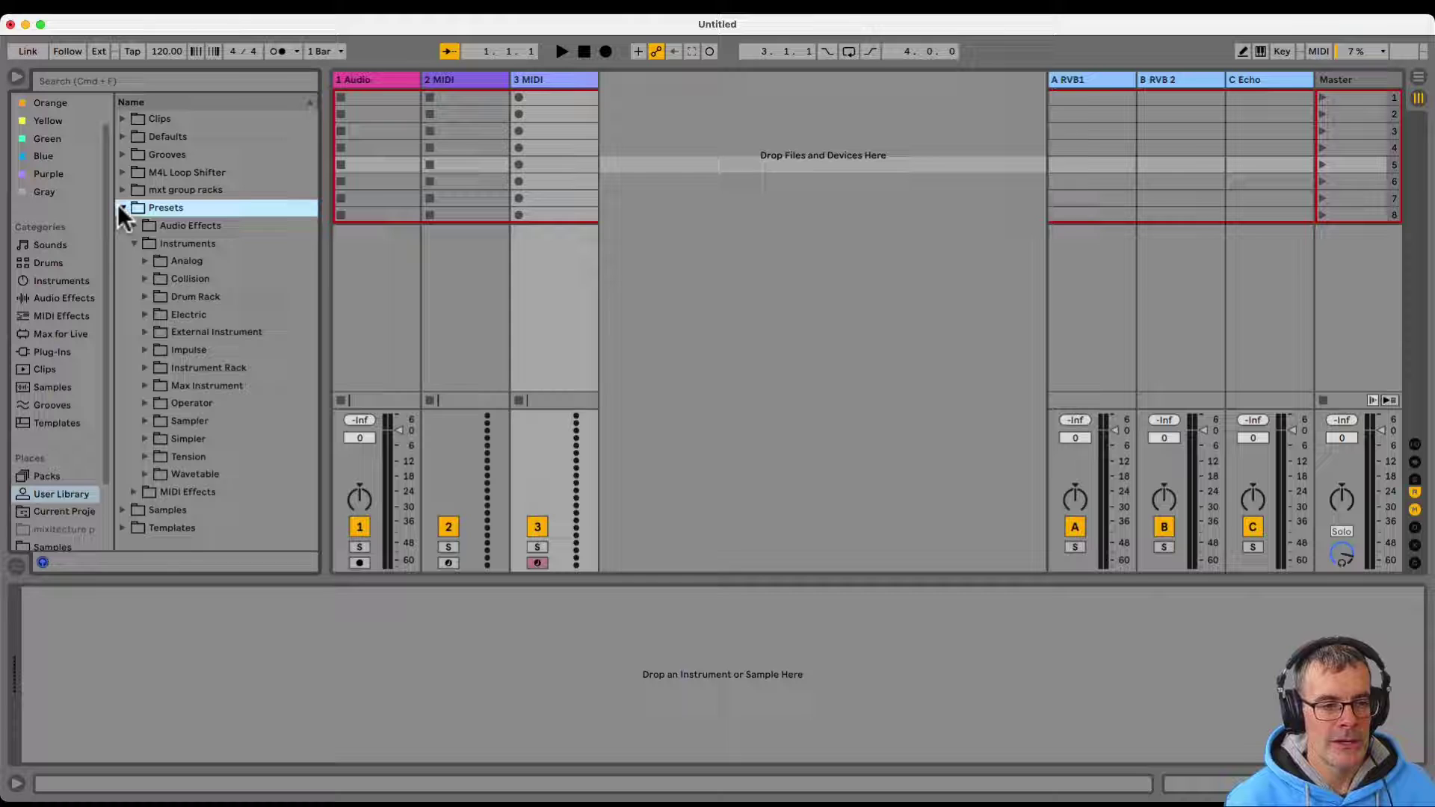
{"action": "left_click", "coordinate": [130, 241]}
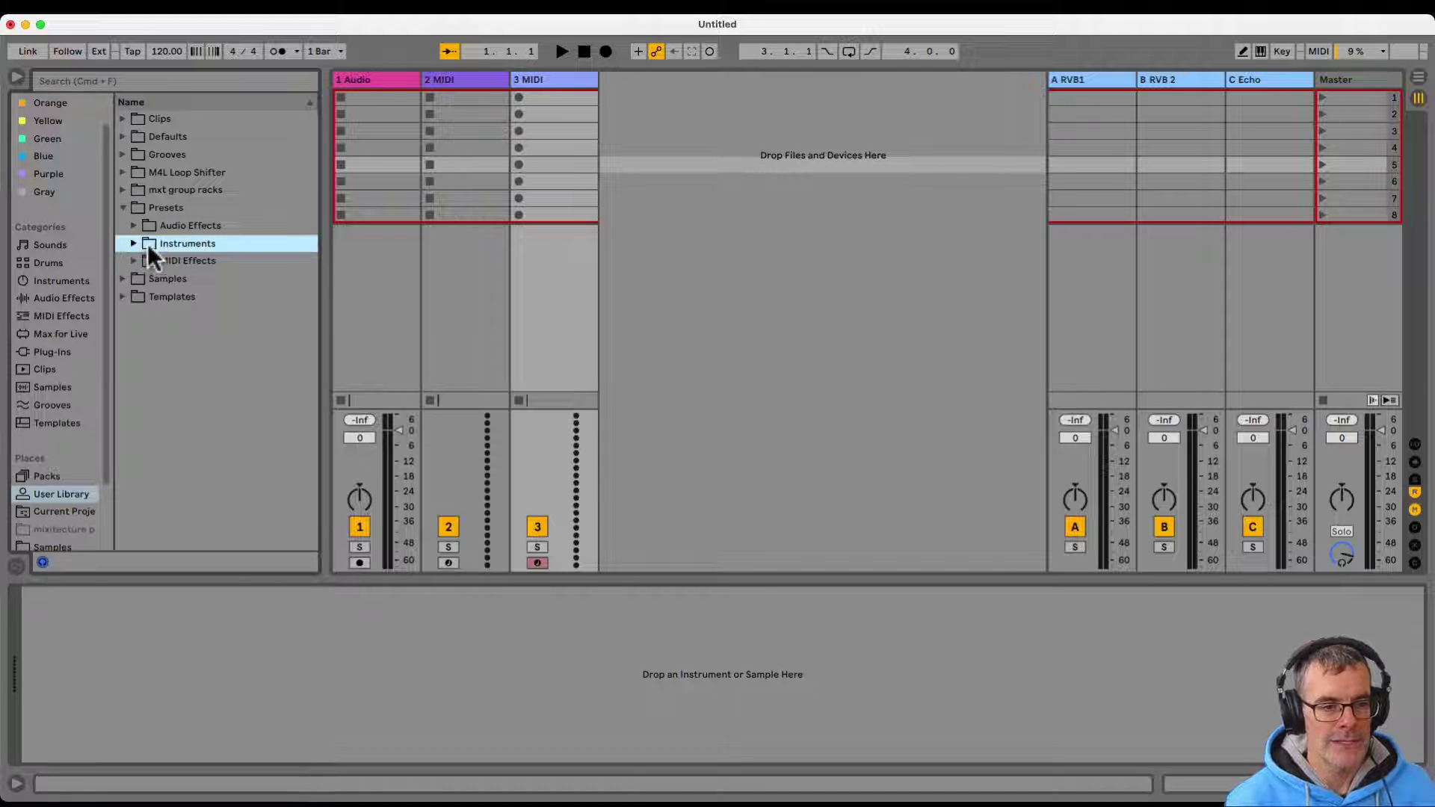
{"action": "left_click", "coordinate": [165, 262]}
{"action": "left_click", "coordinate": [170, 225]}
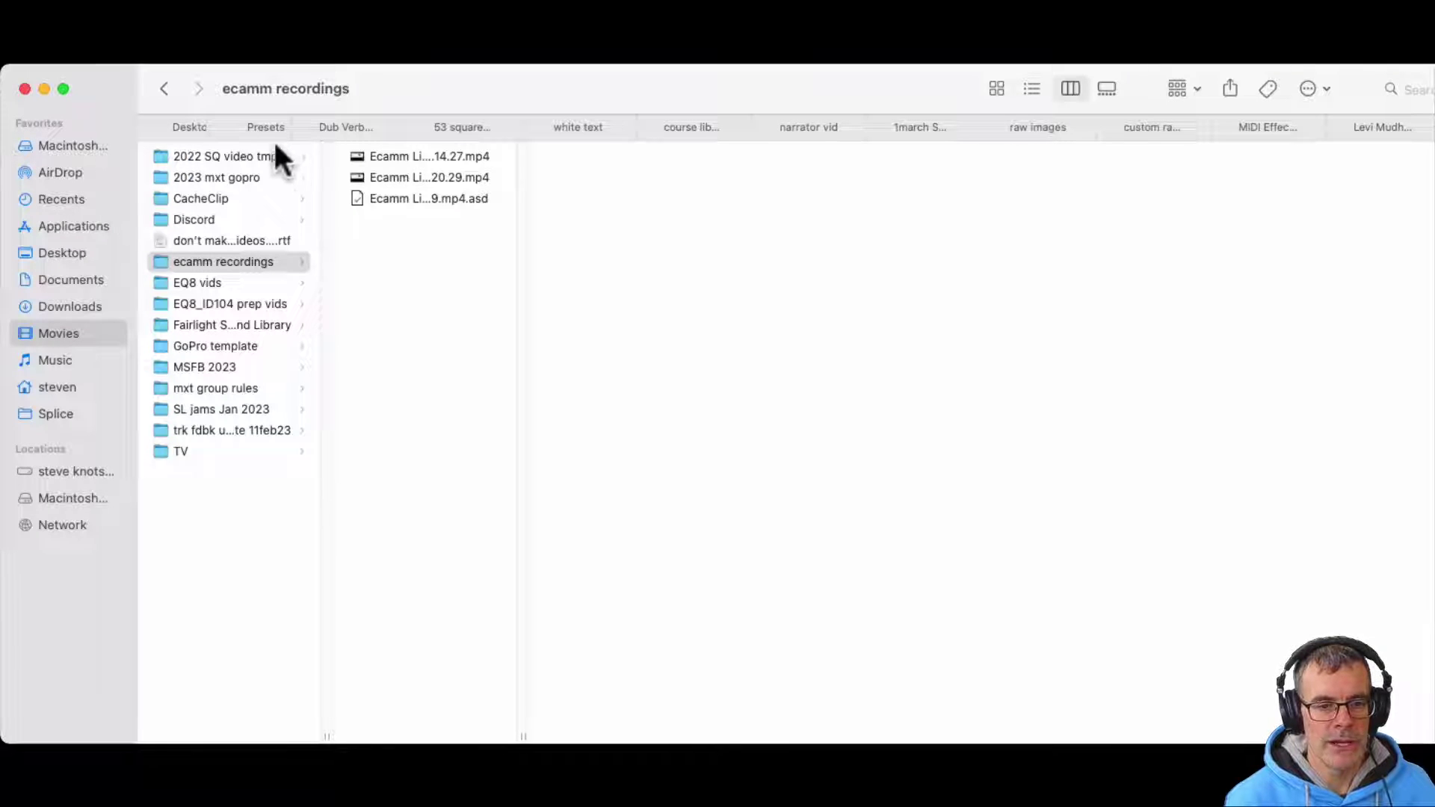
- In Finder's Presets folder, review the three ZIPs and select the slow-ambient-pad ZIP
{"action": "left_click", "coordinate": [312, 128]}
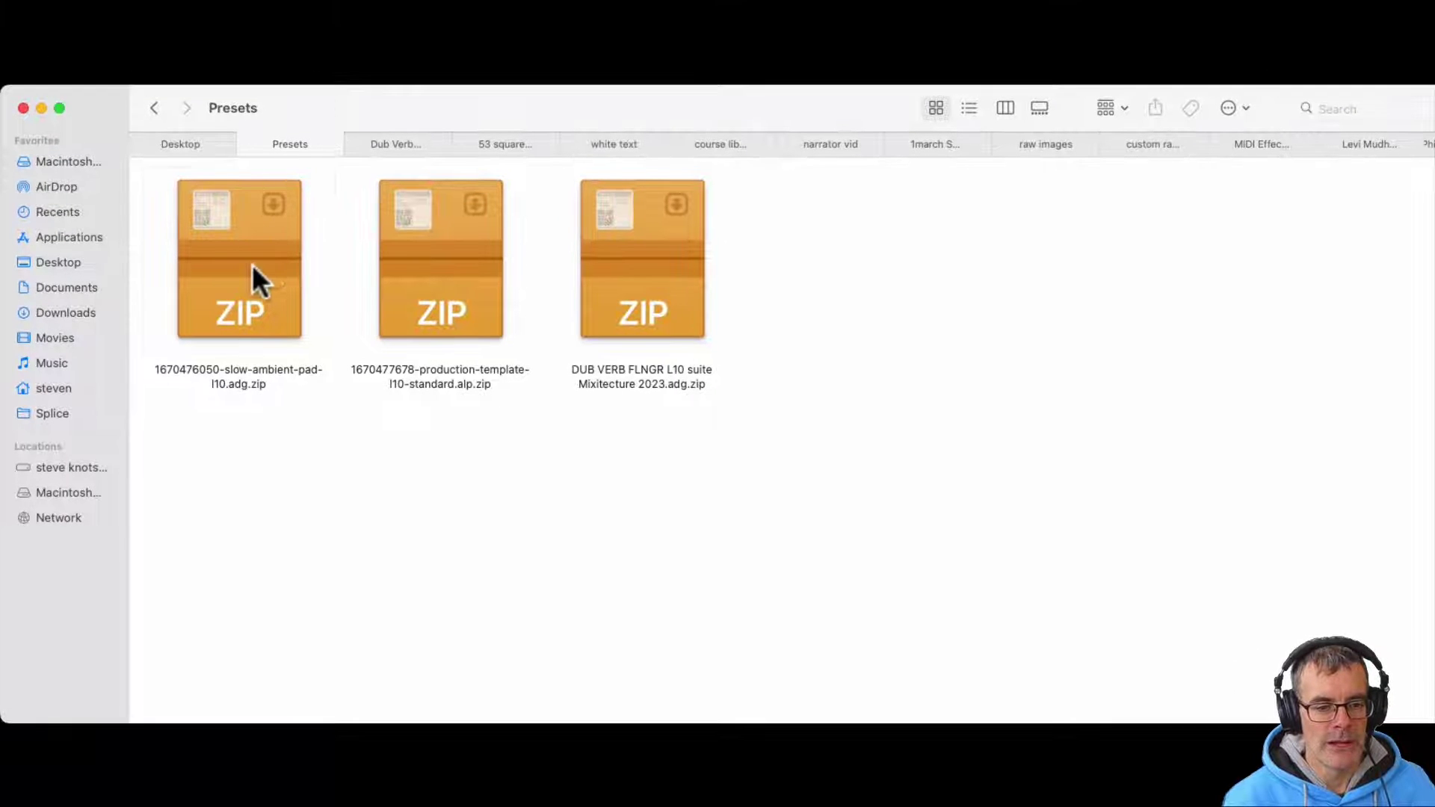
{"action": "left_click", "coordinate": [253, 265]}
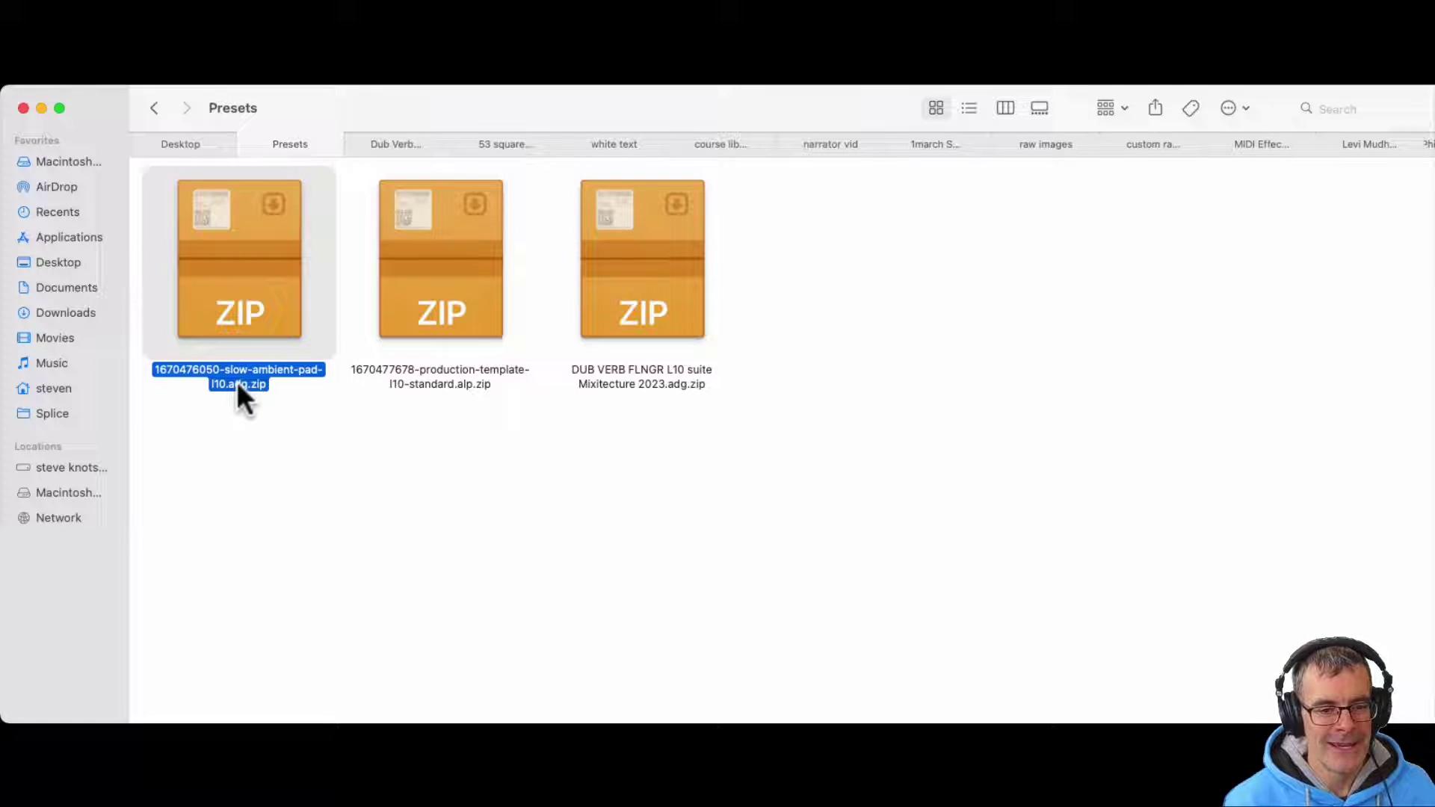
{"action": "left_click", "coordinate": [244, 410]}
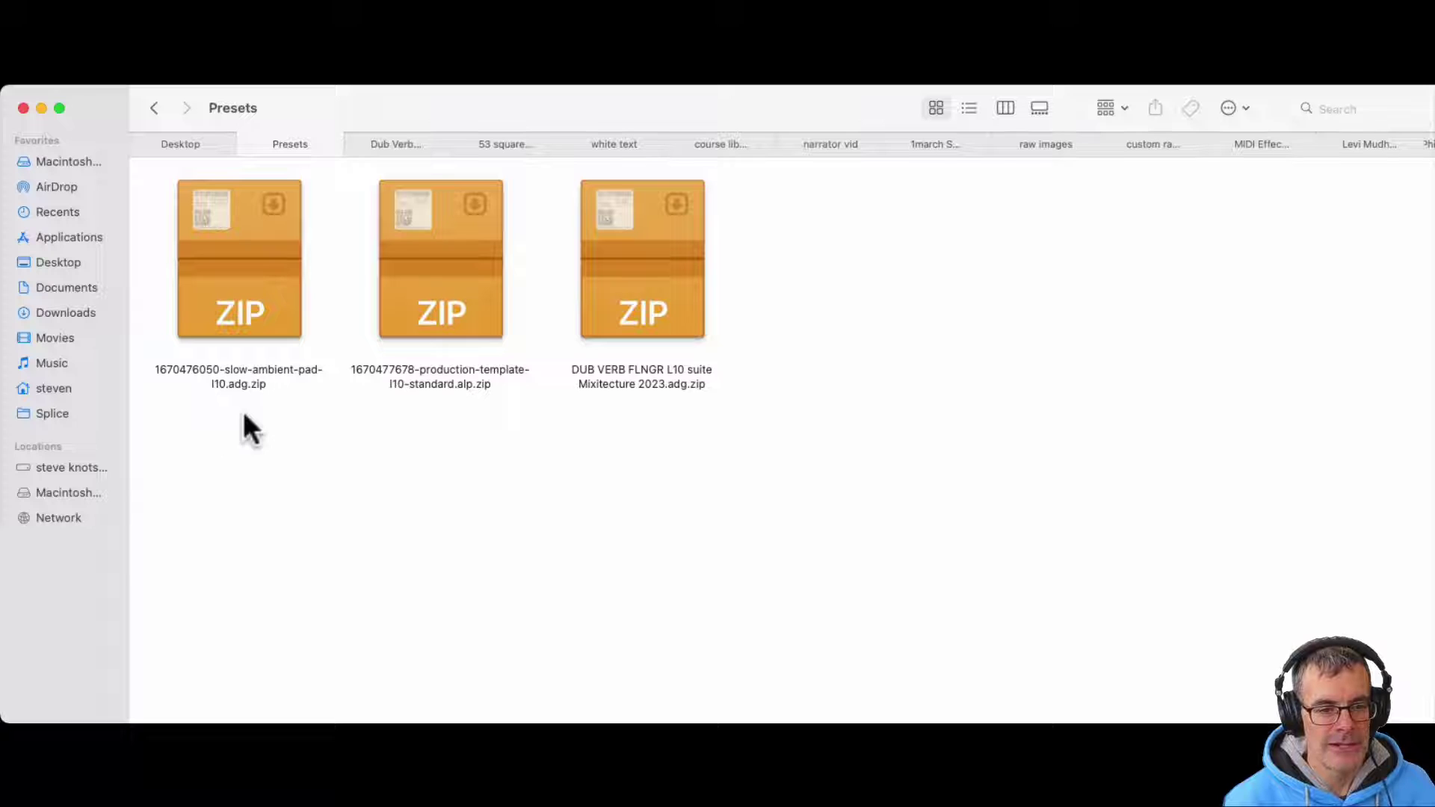
{"action": "left_click", "coordinate": [428, 275]}
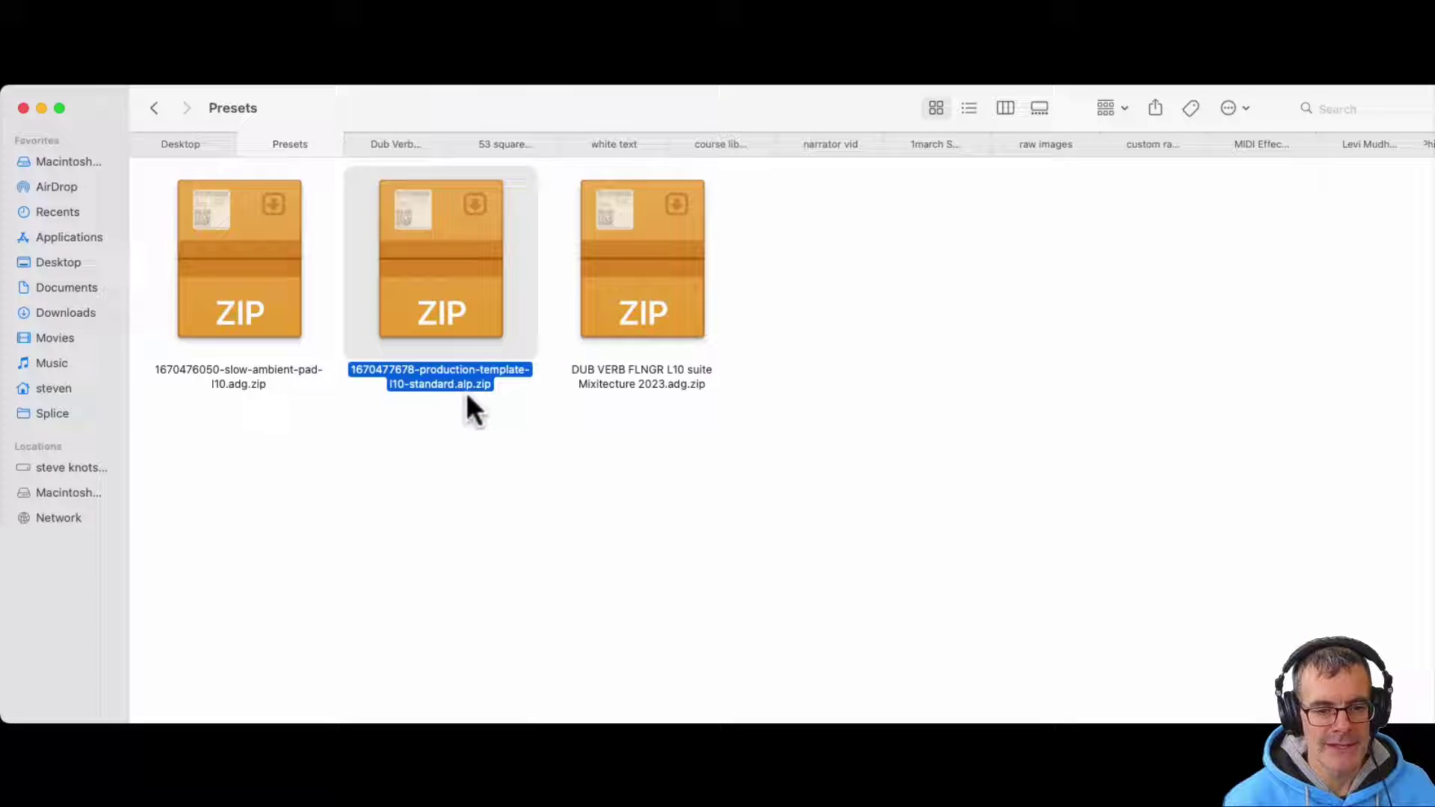
{"action": "left_click", "coordinate": [677, 313]}
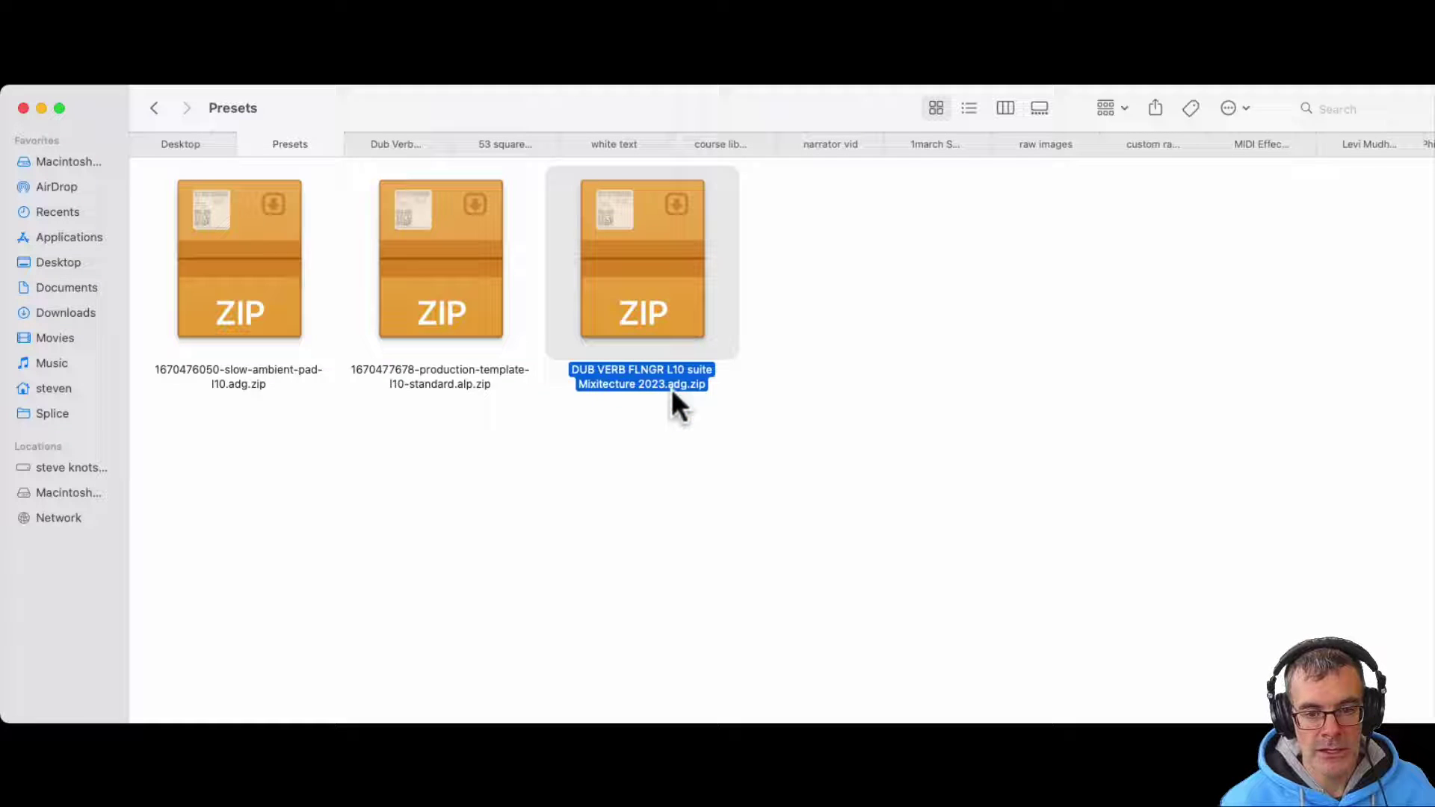
{"action": "left_click", "coordinate": [644, 441]}
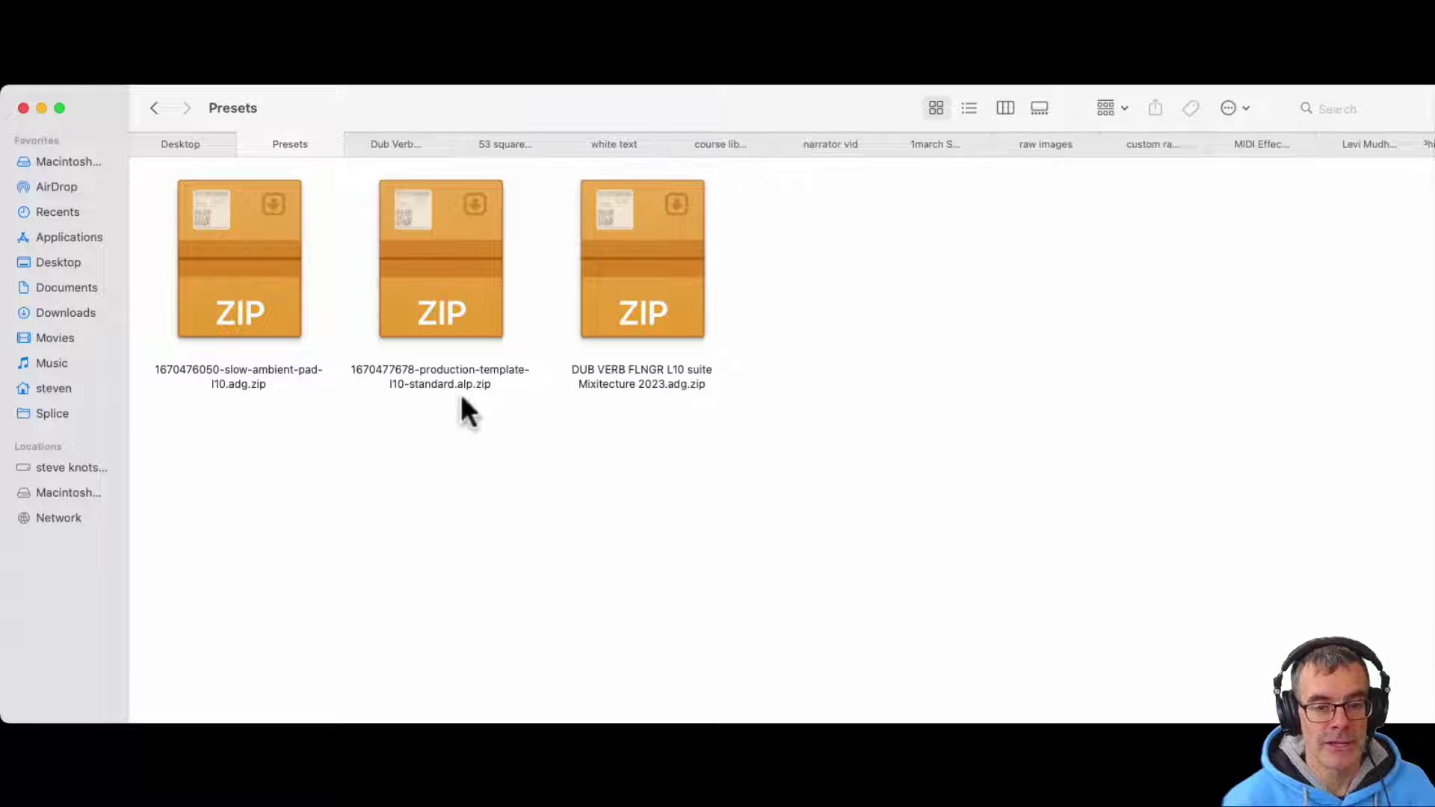
{"action": "left_click", "coordinate": [251, 251]}
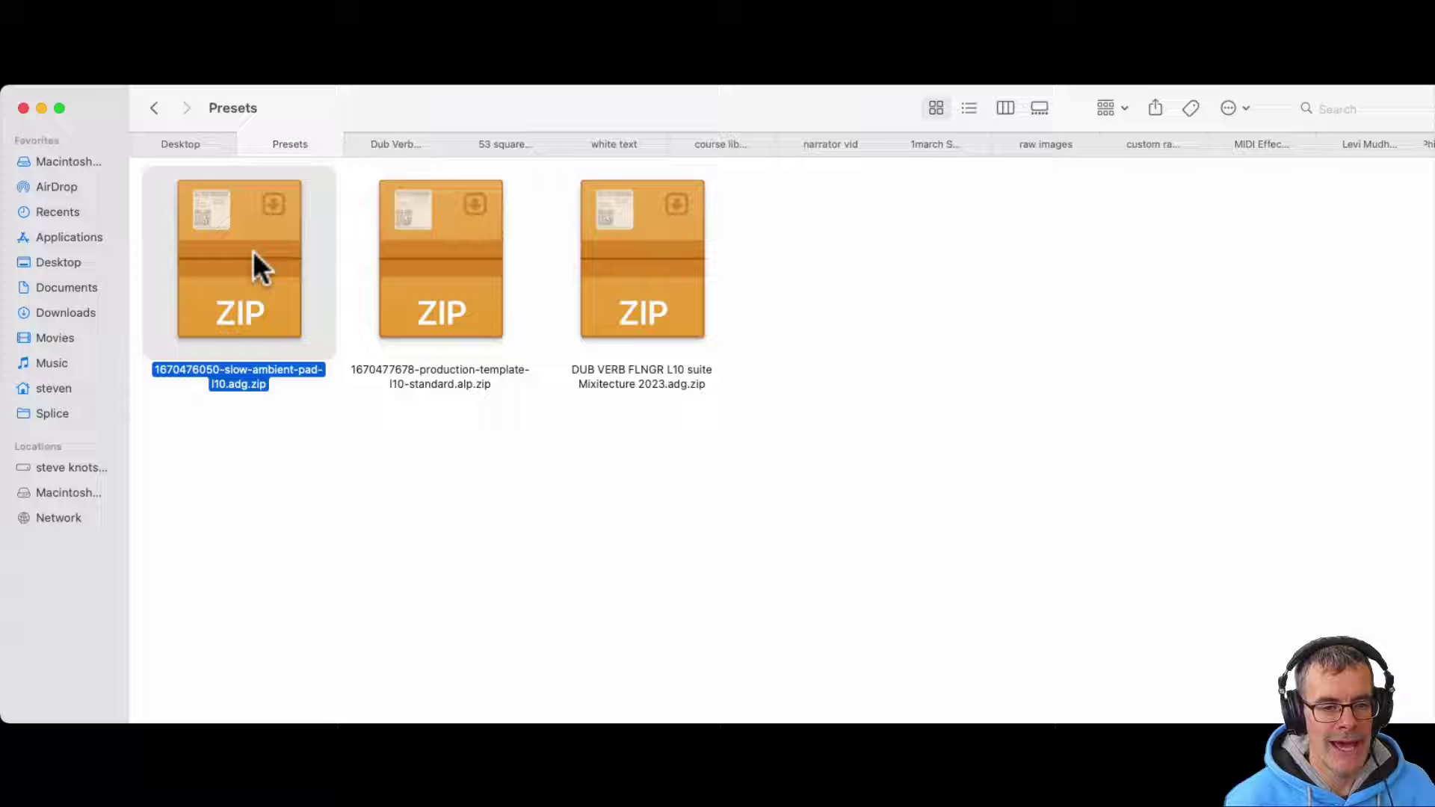
- Unzip slow-ambient-pad and select the extracted Slow Ambient Pad L10.adg file
{"action": "double_click", "coordinate": [252, 253]}
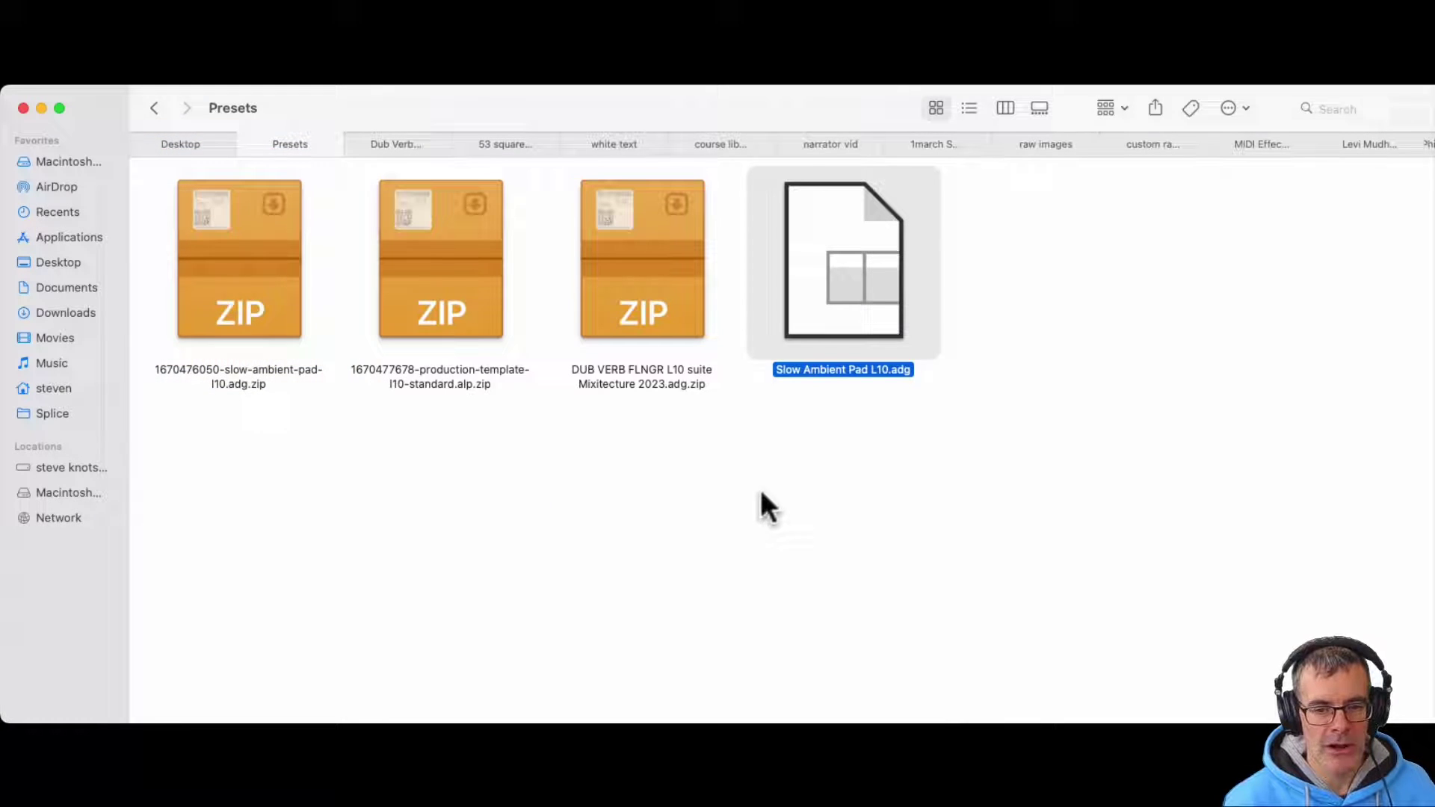
{"action": "left_click", "coordinate": [760, 489]}
{"action": "left_click", "coordinate": [840, 268]}
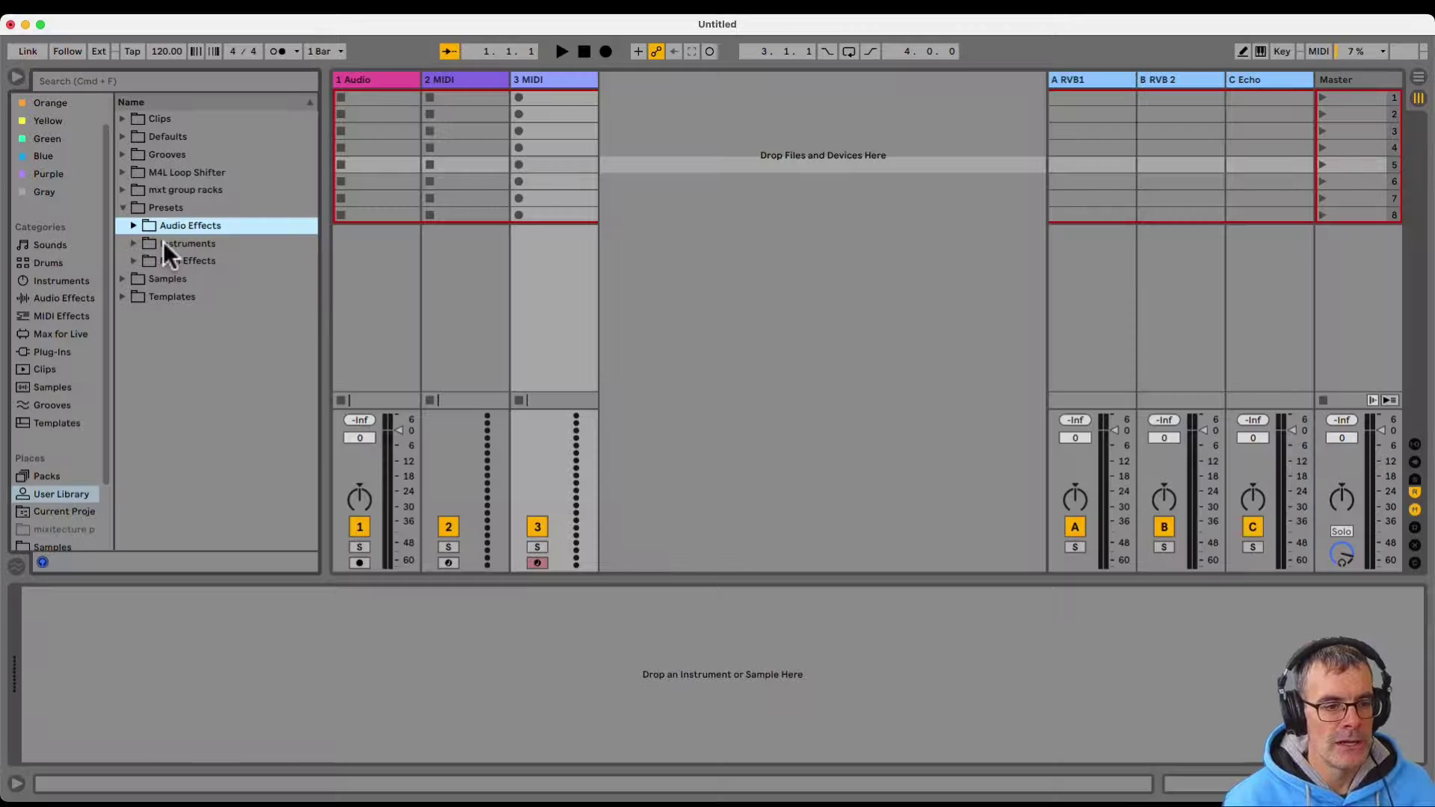
- Expand and collapse Live's User Library Presets > Instruments > Instrument Rack folders
{"action": "left_click", "coordinate": [159, 243]}
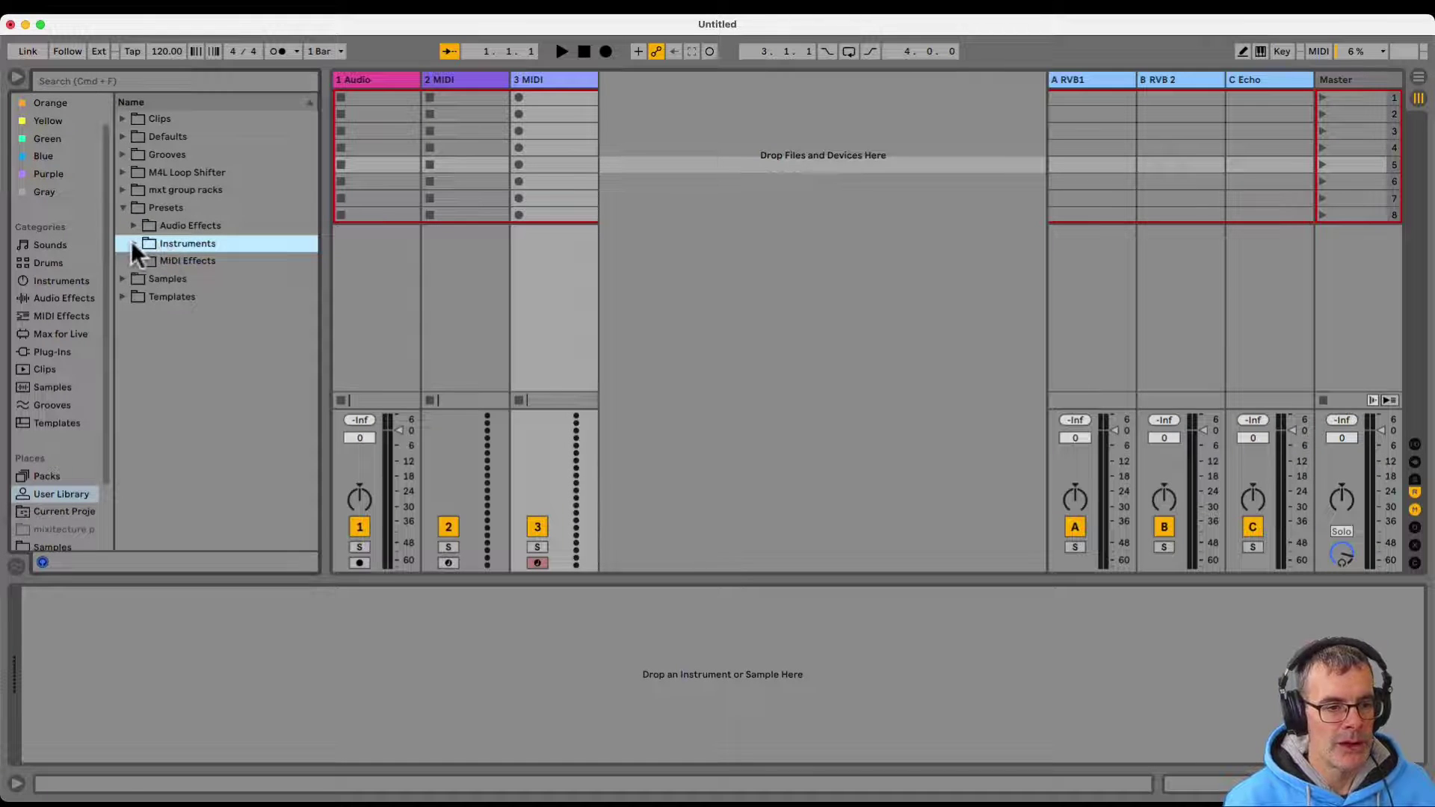
{"action": "left_click", "coordinate": [133, 243]}
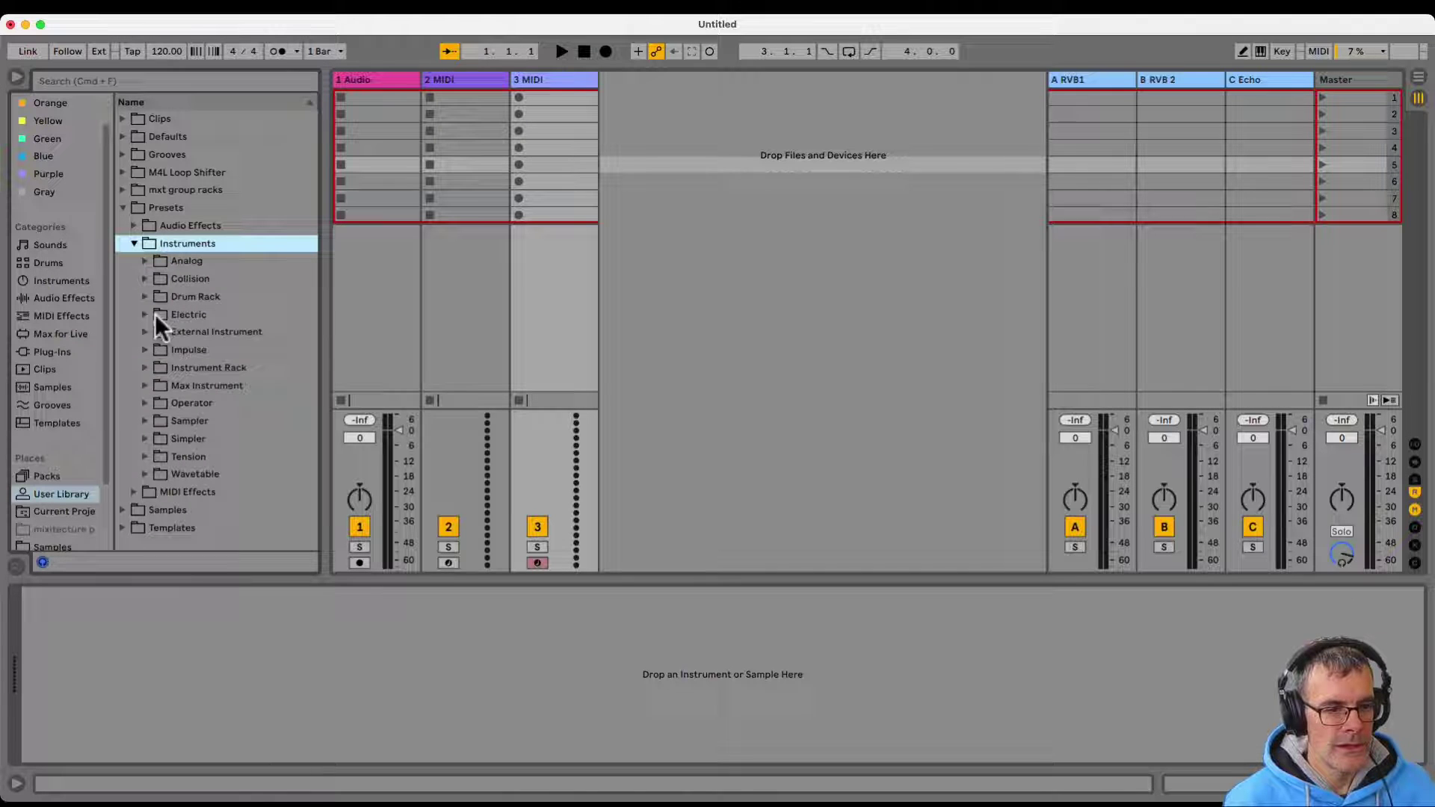
{"action": "left_click", "coordinate": [145, 367]}
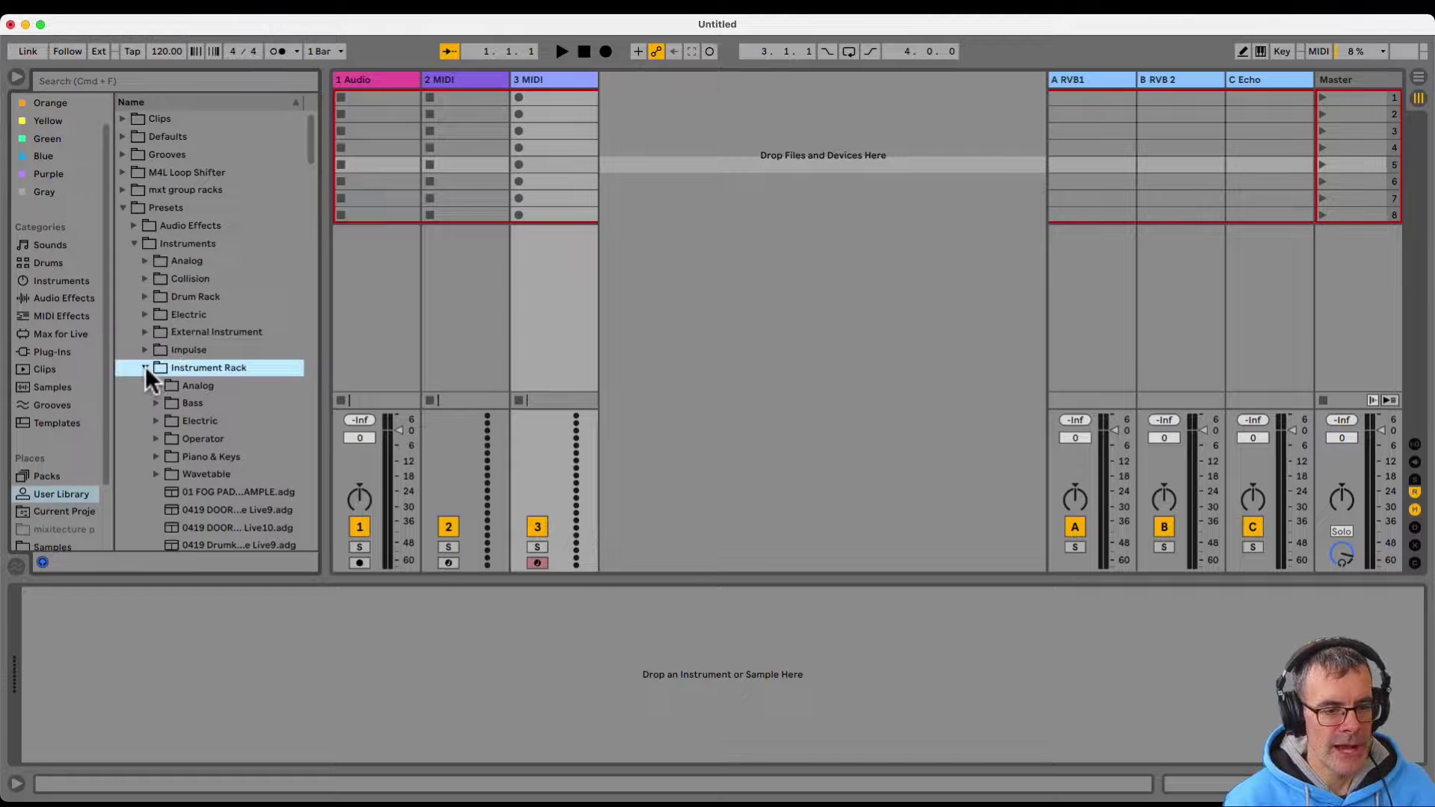
{"action": "left_click", "coordinate": [144, 367]}
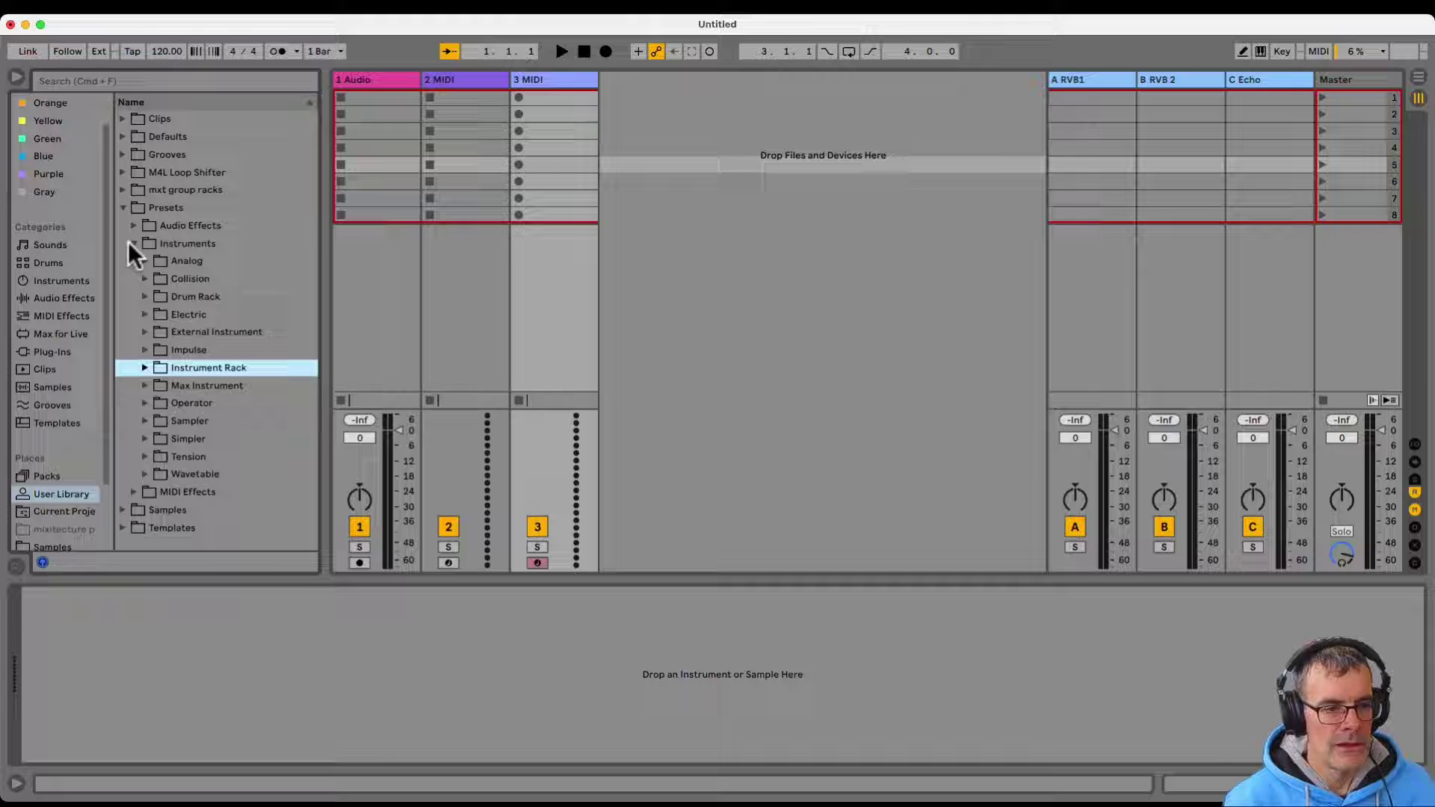
{"action": "left_click", "coordinate": [132, 241]}
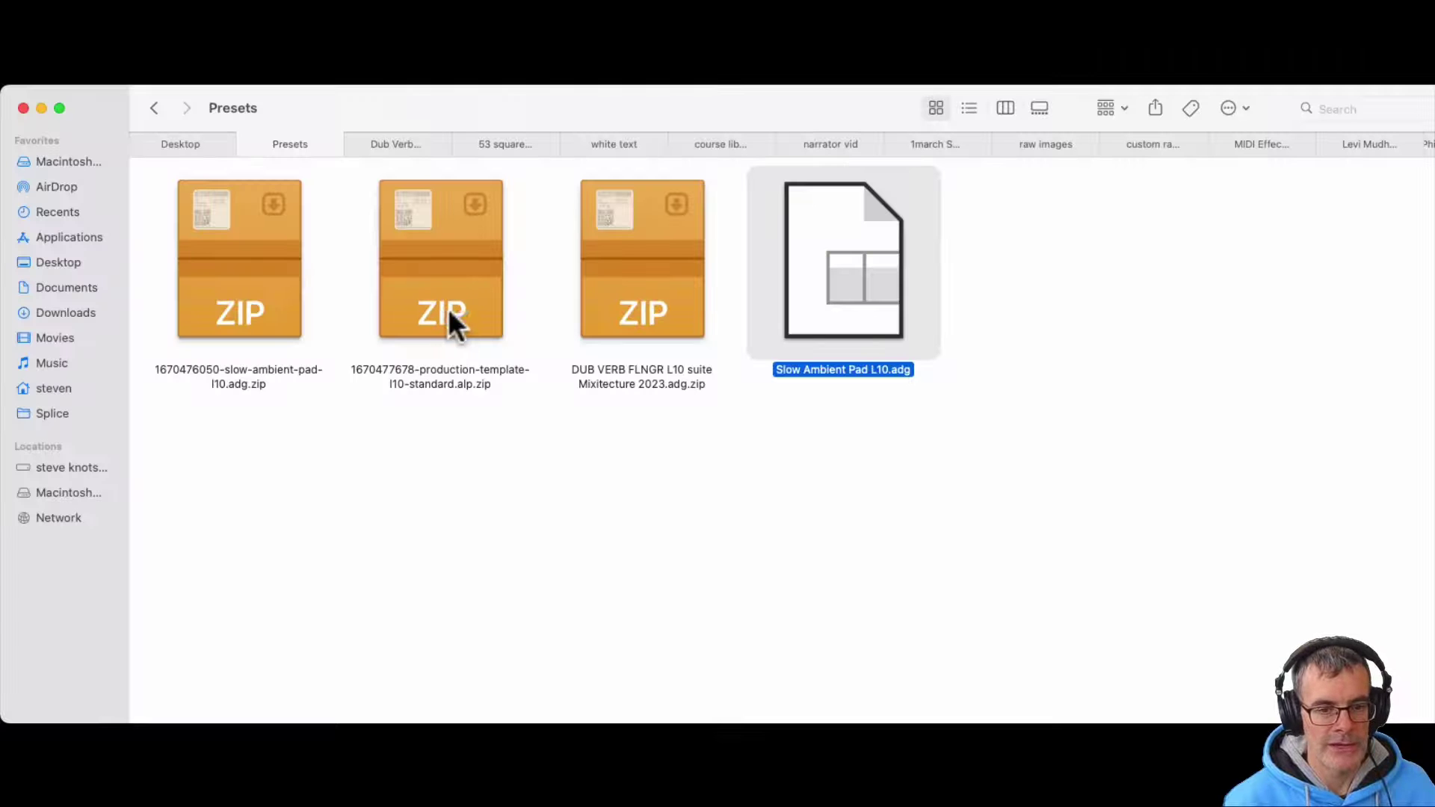
- Copy Slow Ambient Pad L10.adg into User Library Presets > Instruments and load it onto 2 MIDI
{"action": "left_click_drag", "start_coordinate": [795, 305], "coordinate": [0, 192]}
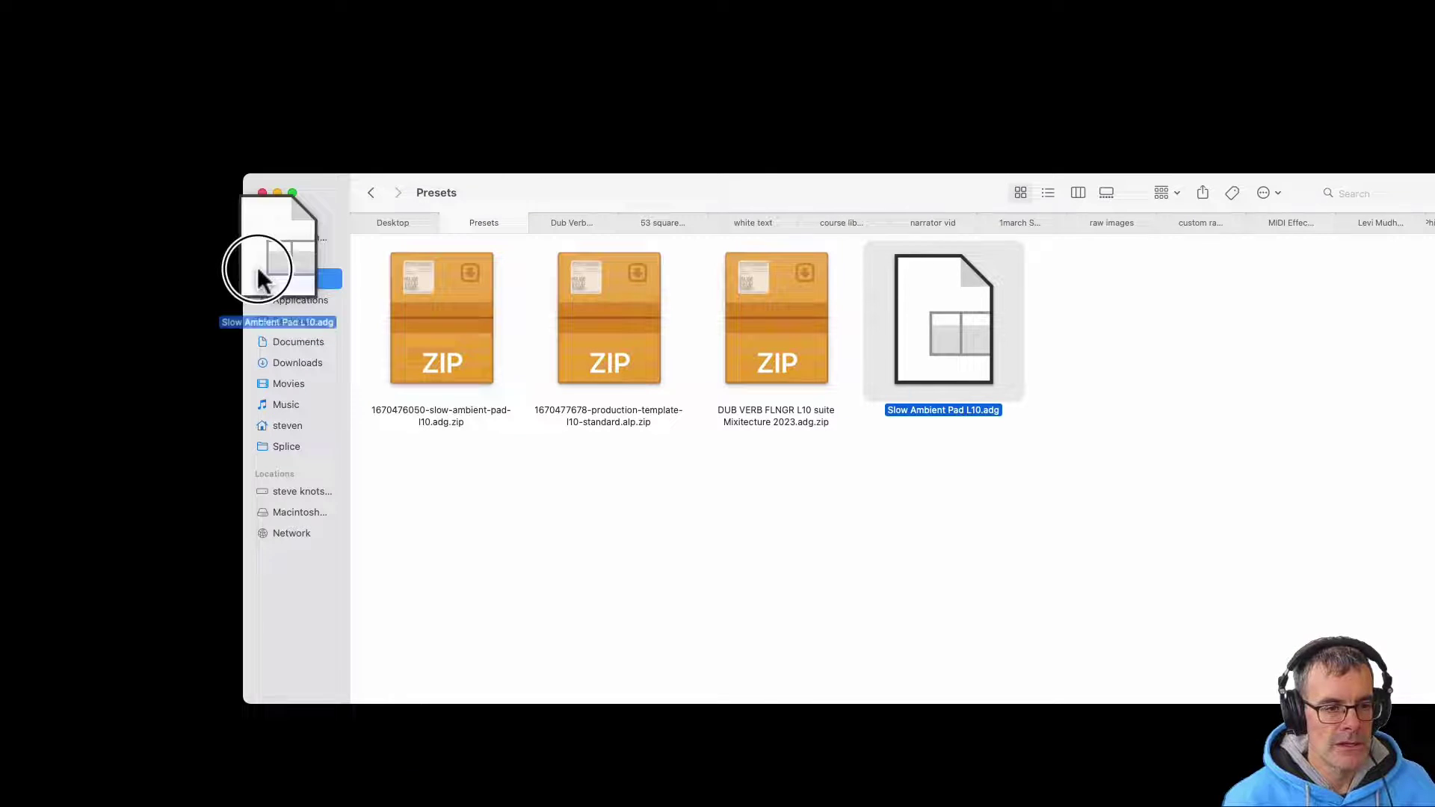
{"action": "left_click_drag", "start_coordinate": [195, 263], "coordinate": [130, 239]}
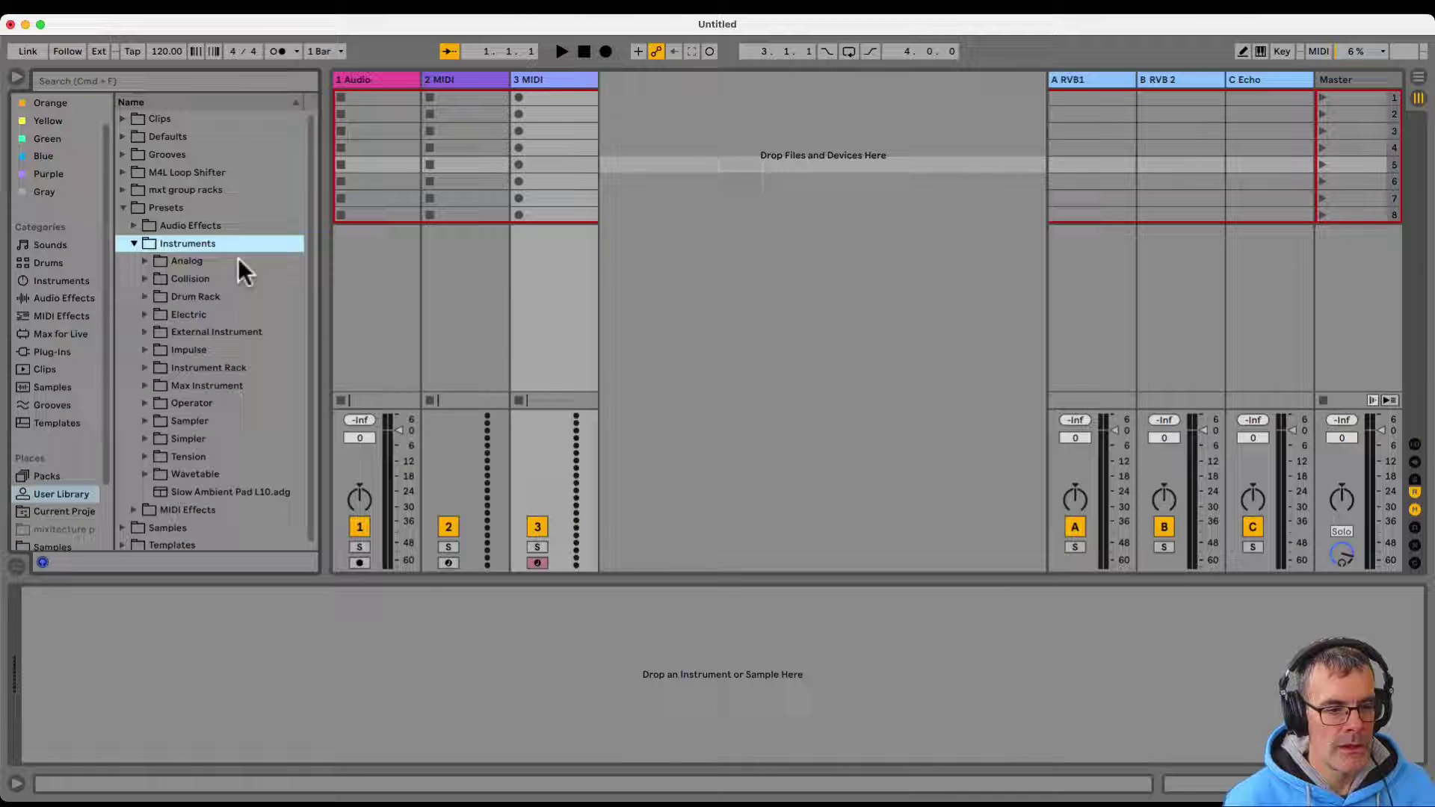
{"action": "left_click", "coordinate": [190, 487]}
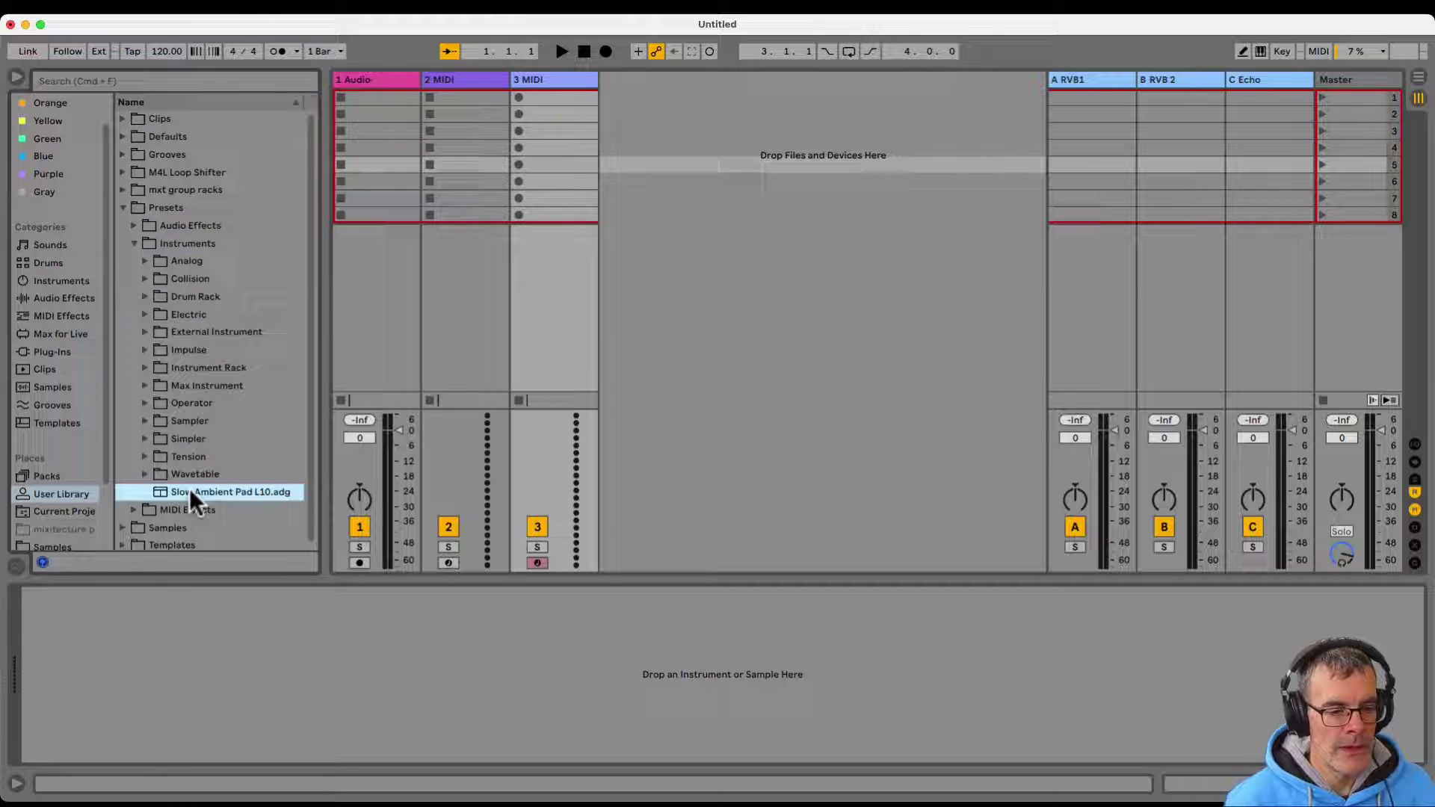
{"action": "left_click_drag", "start_coordinate": [190, 488], "coordinate": [464, 169]}
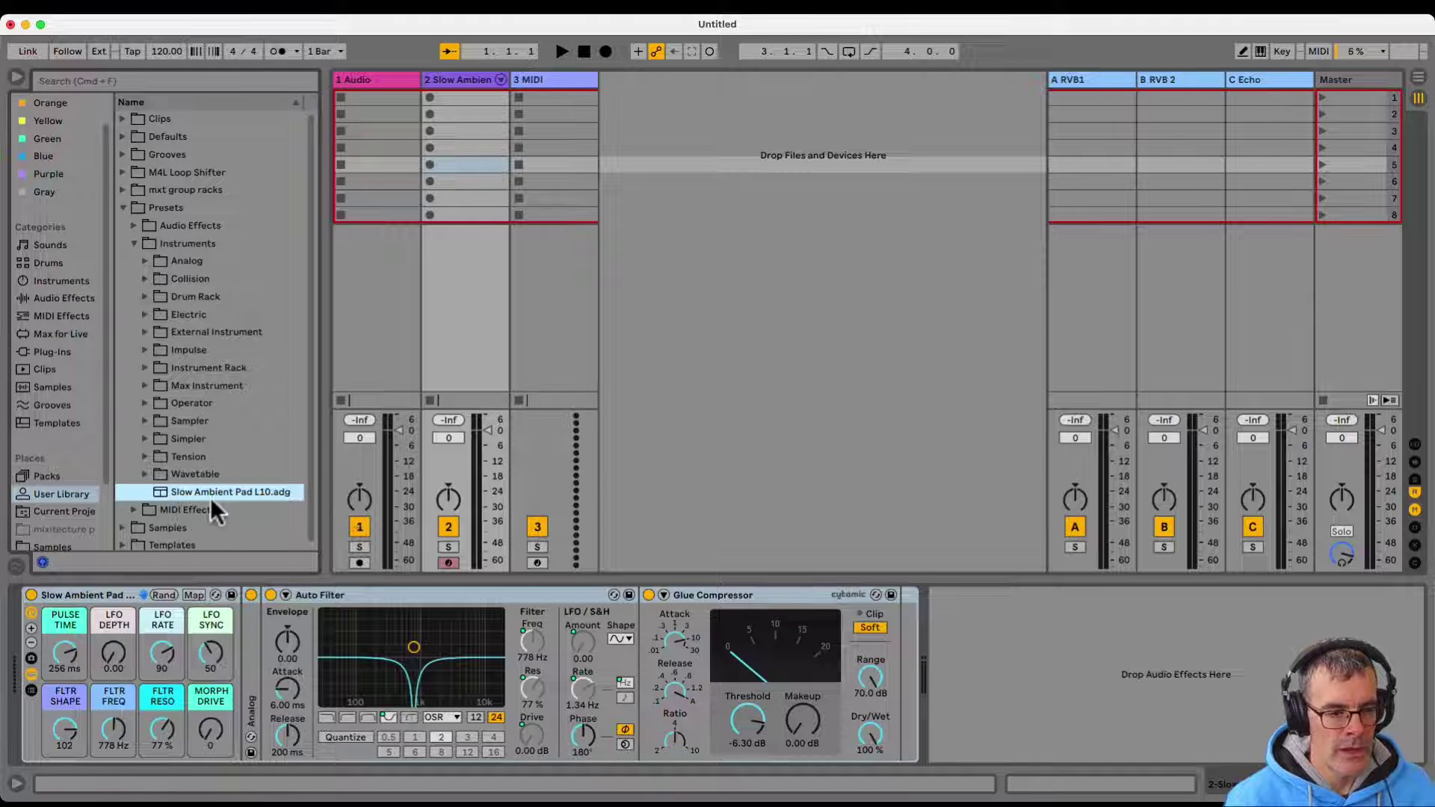
- Move Slow Ambient Pad L10.adg into the Instrument Rack folder and expand it to verify
{"action": "scroll", "coordinate": [205, 416], "scroll_direction": "down", "scroll_amount": 1}
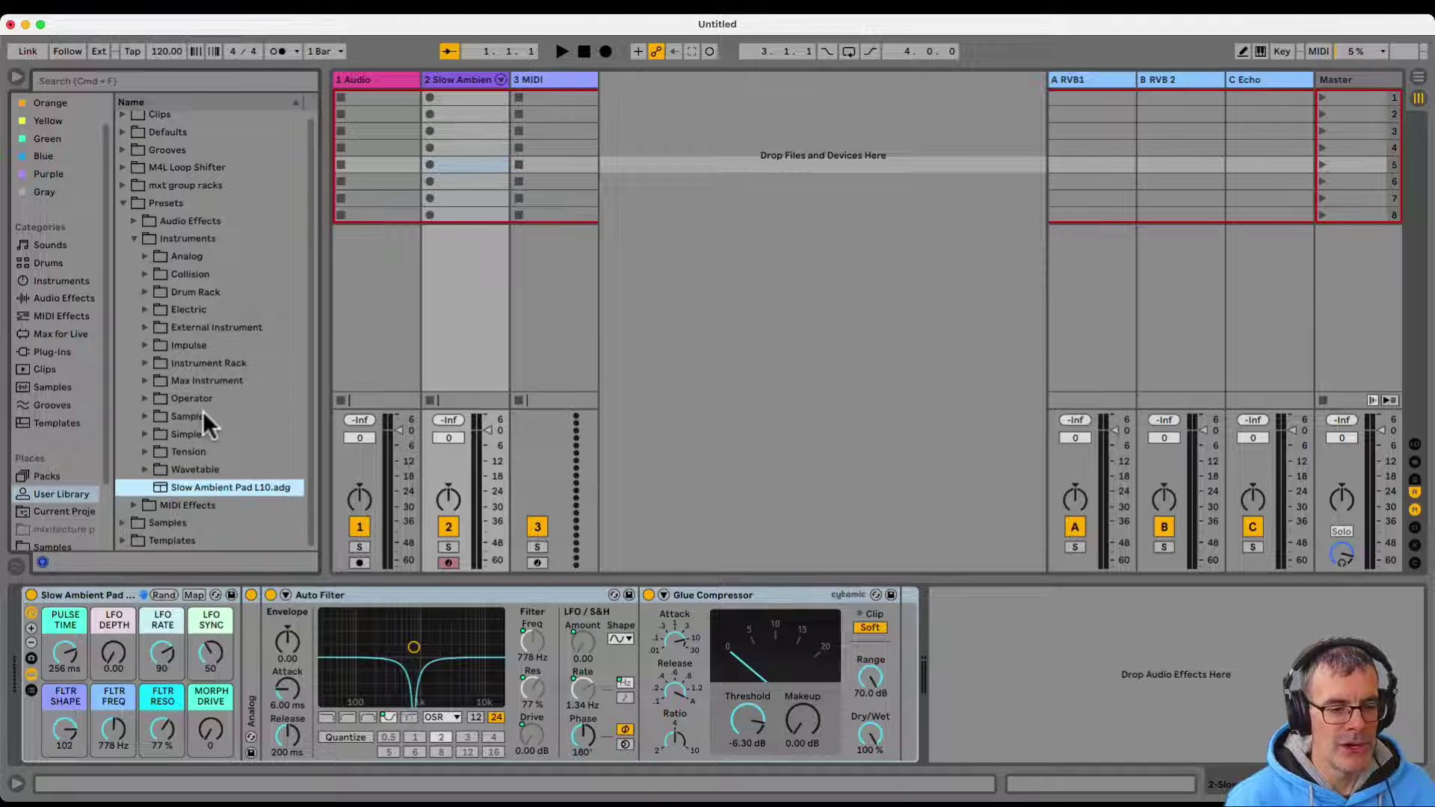
{"action": "scroll", "coordinate": [190, 489], "scroll_direction": "up", "scroll_amount": 1}
{"action": "left_click", "coordinate": [193, 490]}
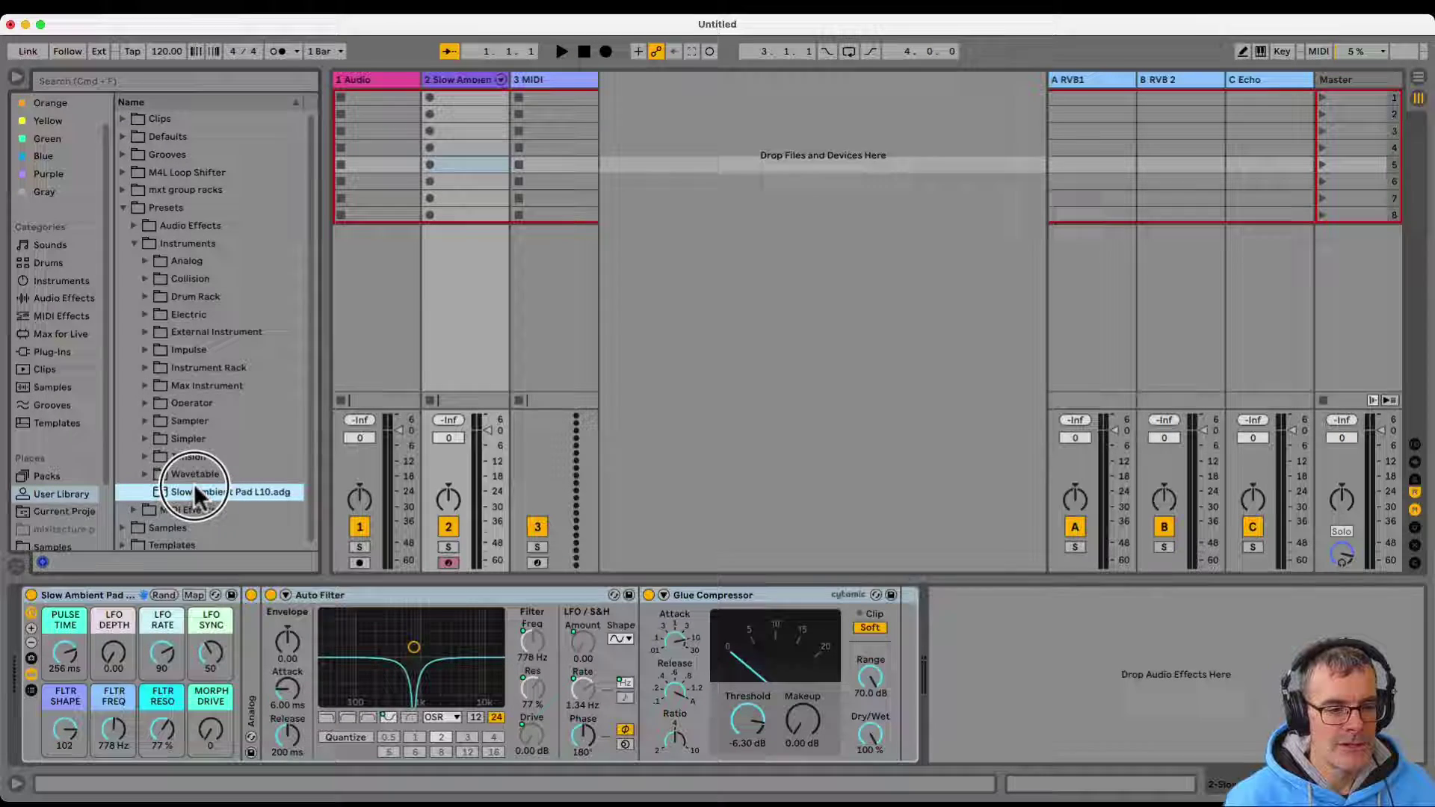
{"action": "left_click_drag", "start_coordinate": [196, 488], "coordinate": [236, 370]}
{"action": "left_click", "coordinate": [143, 369]}
{"action": "scroll", "coordinate": [200, 379], "scroll_direction": "down", "scroll_amount": 3}
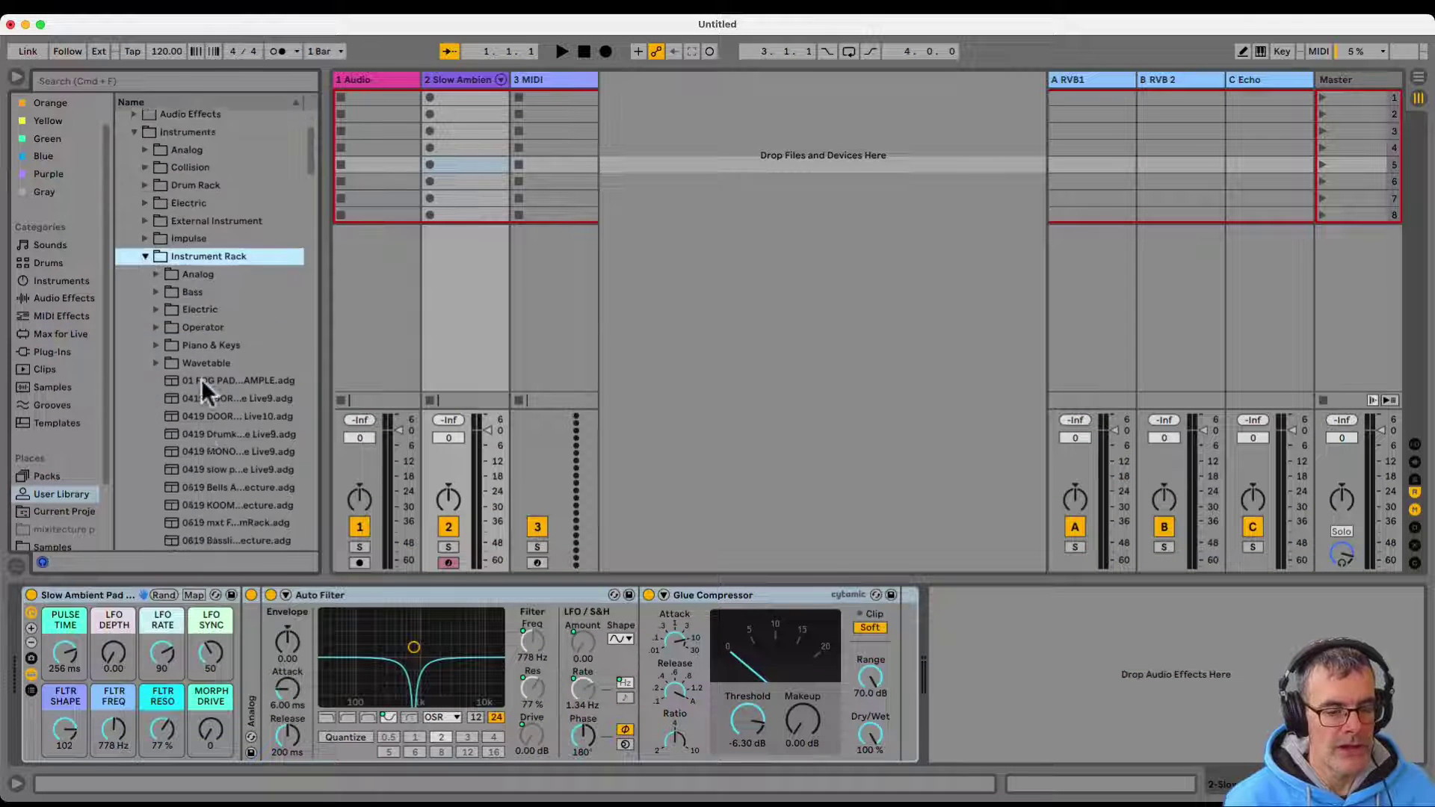
{"action": "scroll", "coordinate": [200, 379], "scroll_direction": "down", "scroll_amount": 5}
- Widen the browser so full preset names show, then list the Instruments category devices
{"action": "left_click_drag", "start_coordinate": [308, 212], "coordinate": [287, 509]}
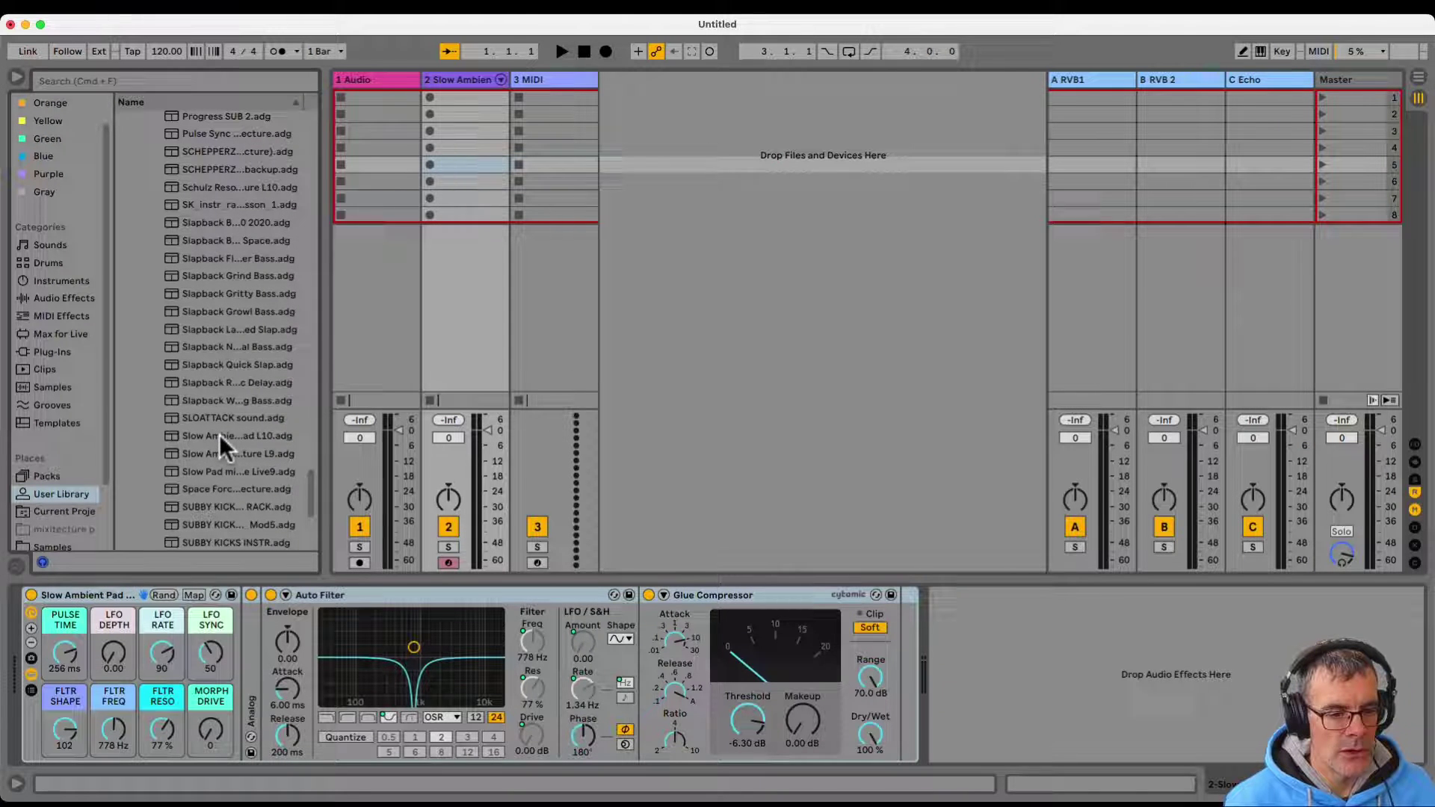
{"action": "left_click", "coordinate": [220, 436]}
{"action": "left_click_drag", "start_coordinate": [328, 478], "coordinate": [224, 491]}
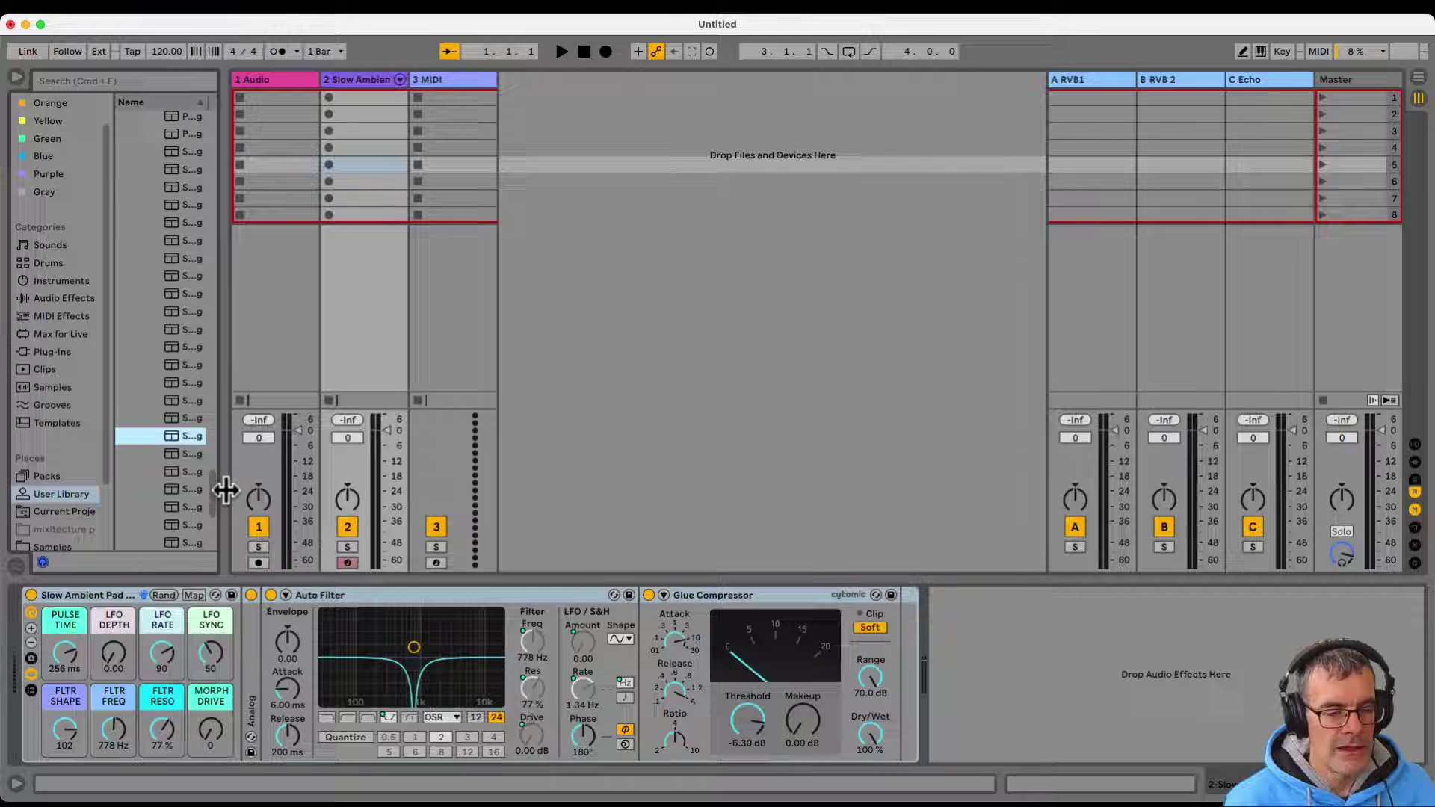
{"action": "left_click_drag", "start_coordinate": [220, 428], "coordinate": [410, 458]}
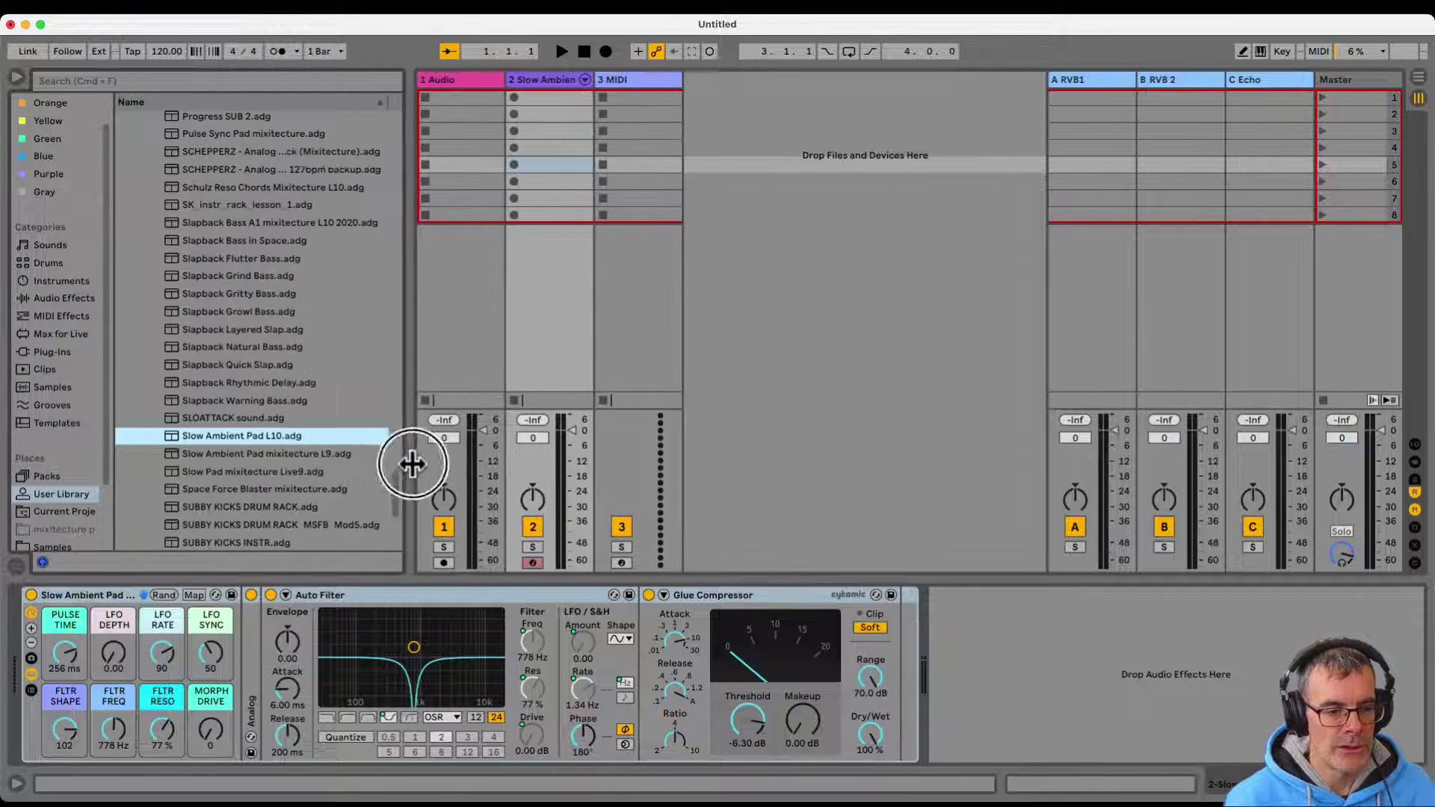
{"action": "left_click", "coordinate": [67, 282]}
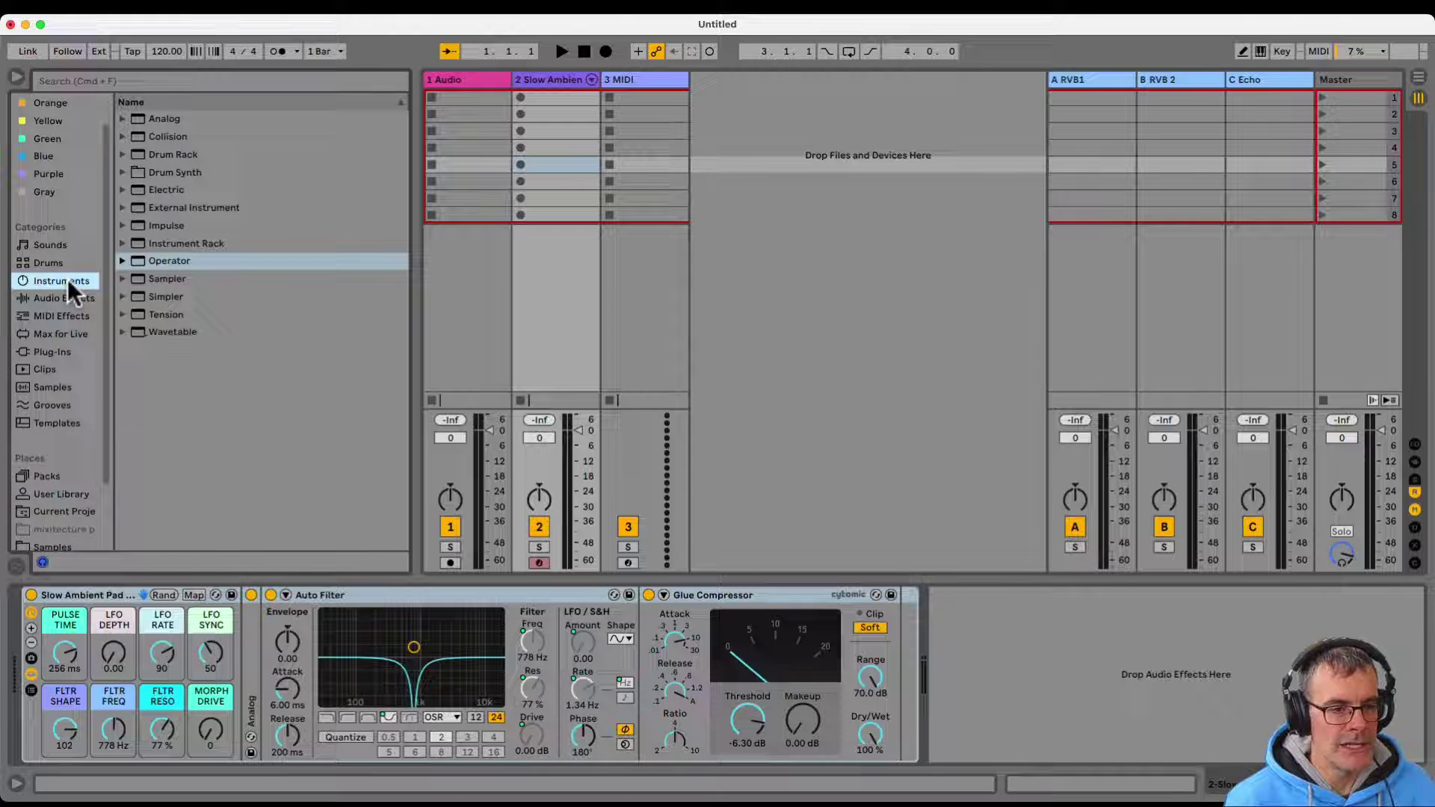
- Return to the User Library and open Presets > Instruments > Instrument Rack to list its .adg presets
{"action": "left_click", "coordinate": [123, 243]}
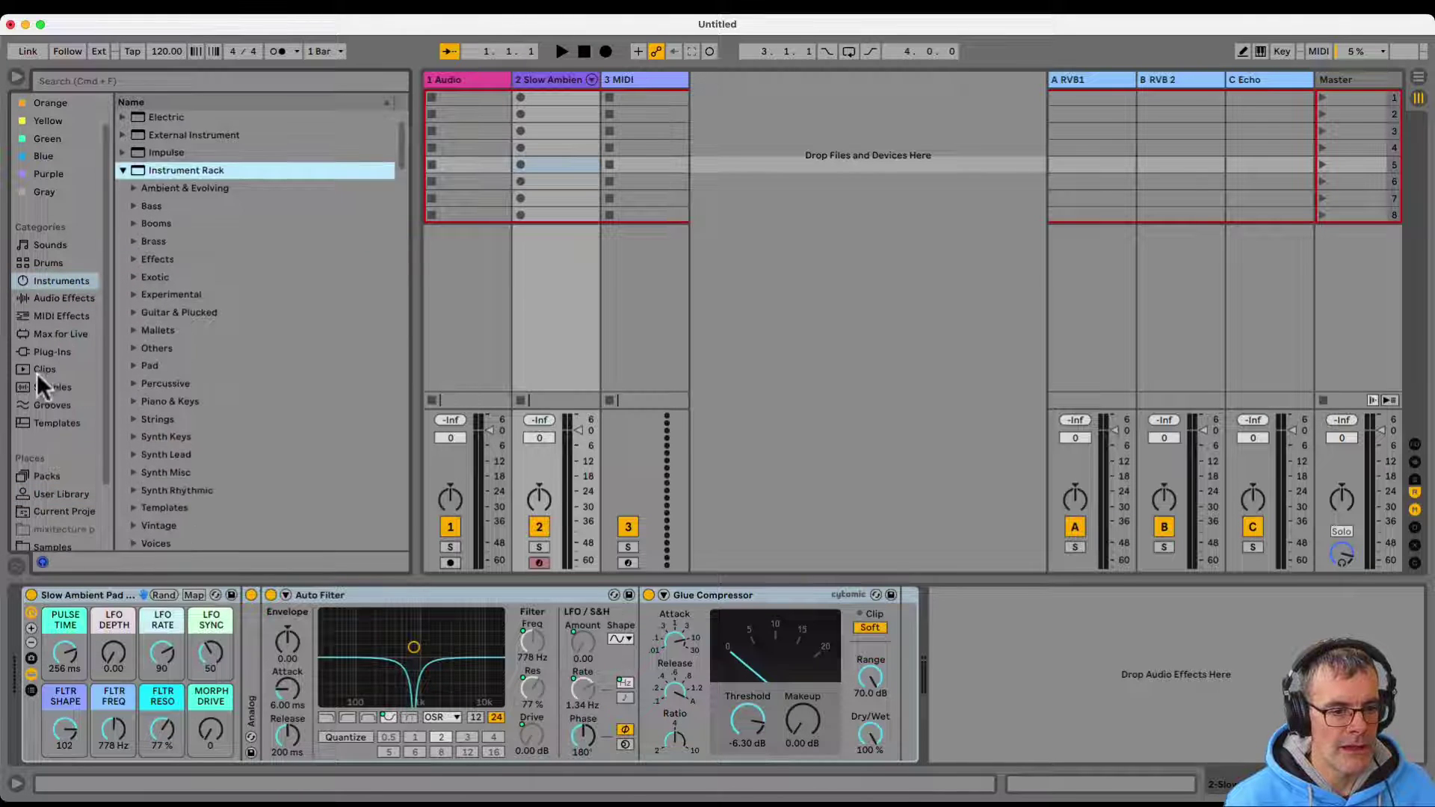
{"action": "scroll", "coordinate": [37, 375], "scroll_direction": "down", "scroll_amount": 2}
{"action": "left_click", "coordinate": [50, 416]}
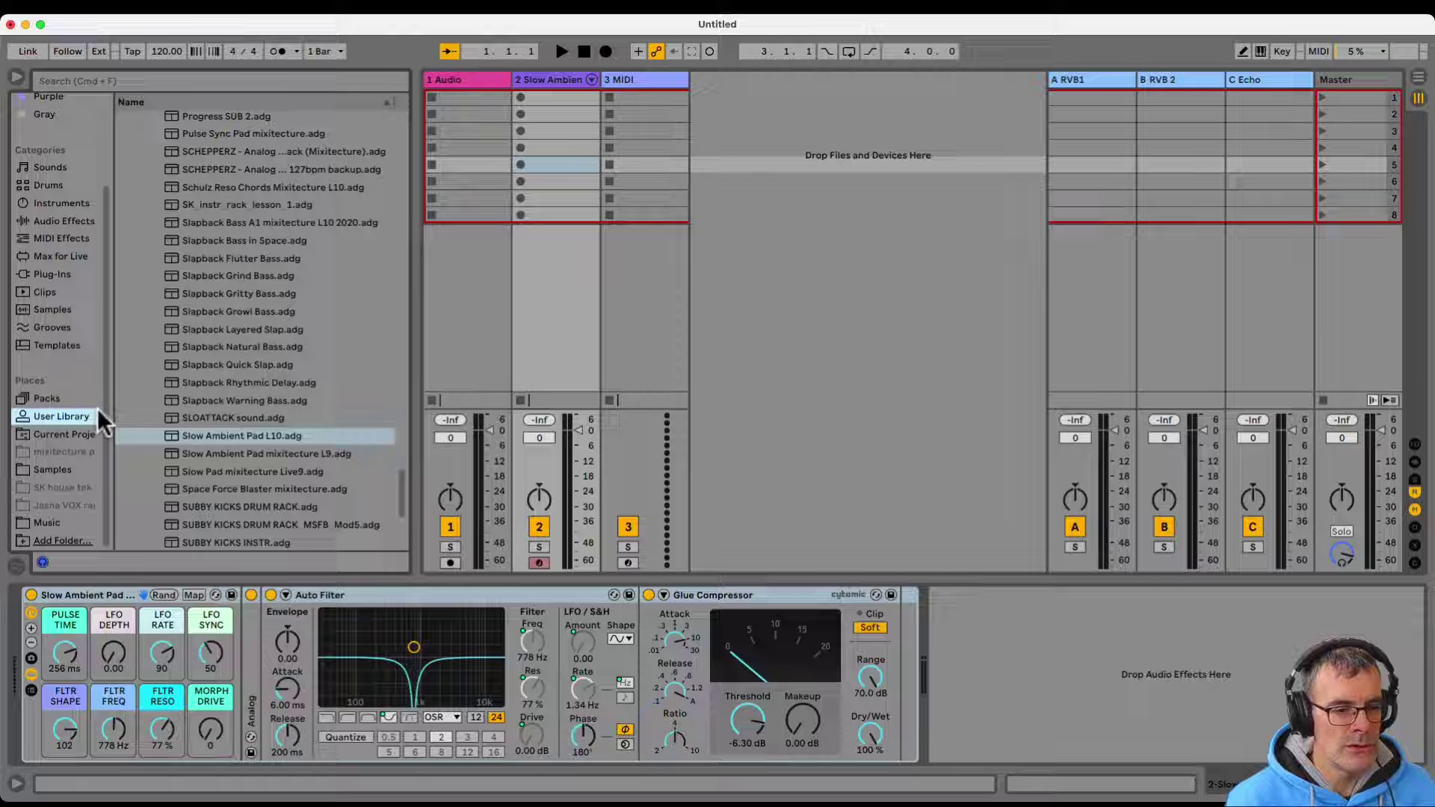
{"action": "scroll", "coordinate": [209, 401], "scroll_direction": "up", "scroll_amount": 10}
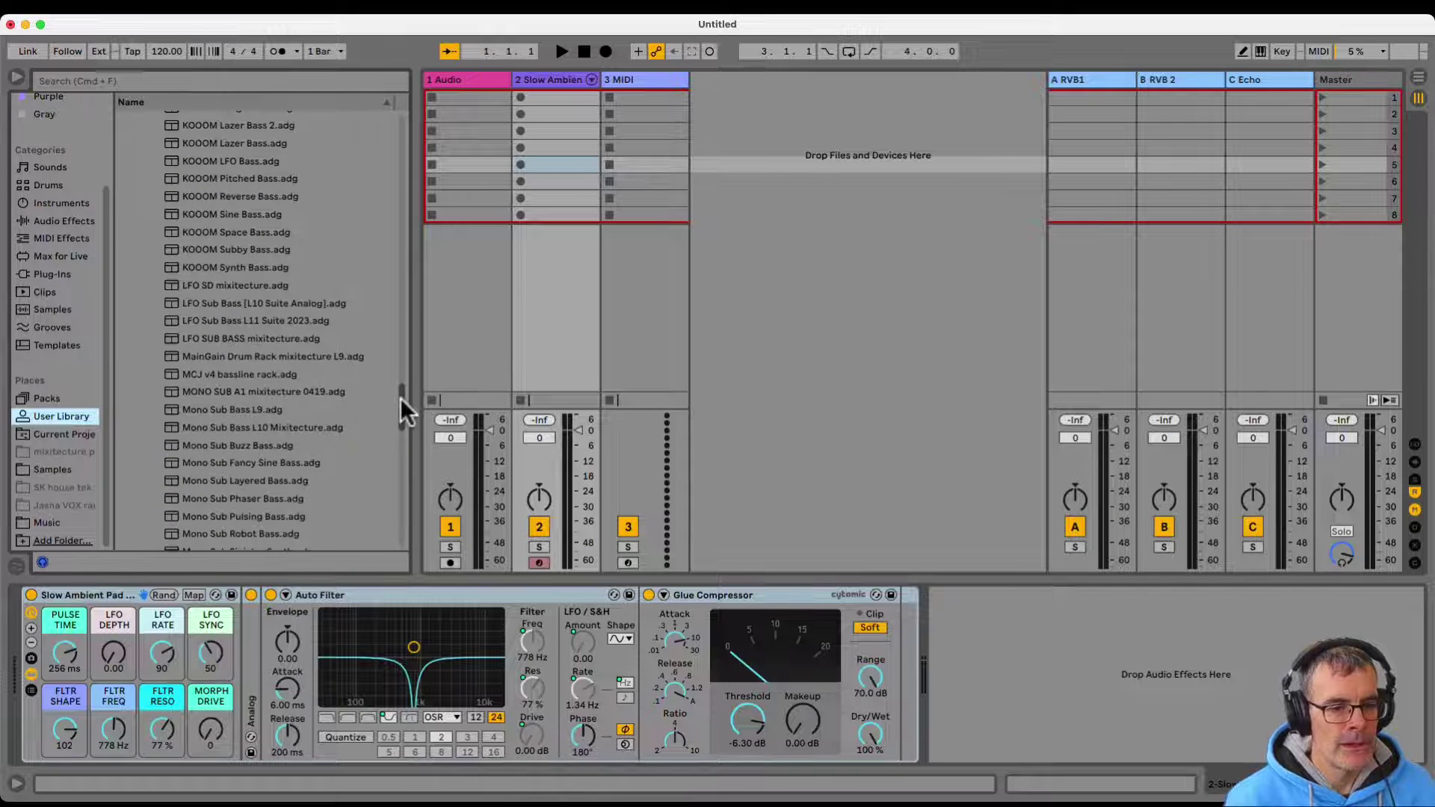
{"action": "left_click_drag", "start_coordinate": [400, 398], "coordinate": [402, 112]}
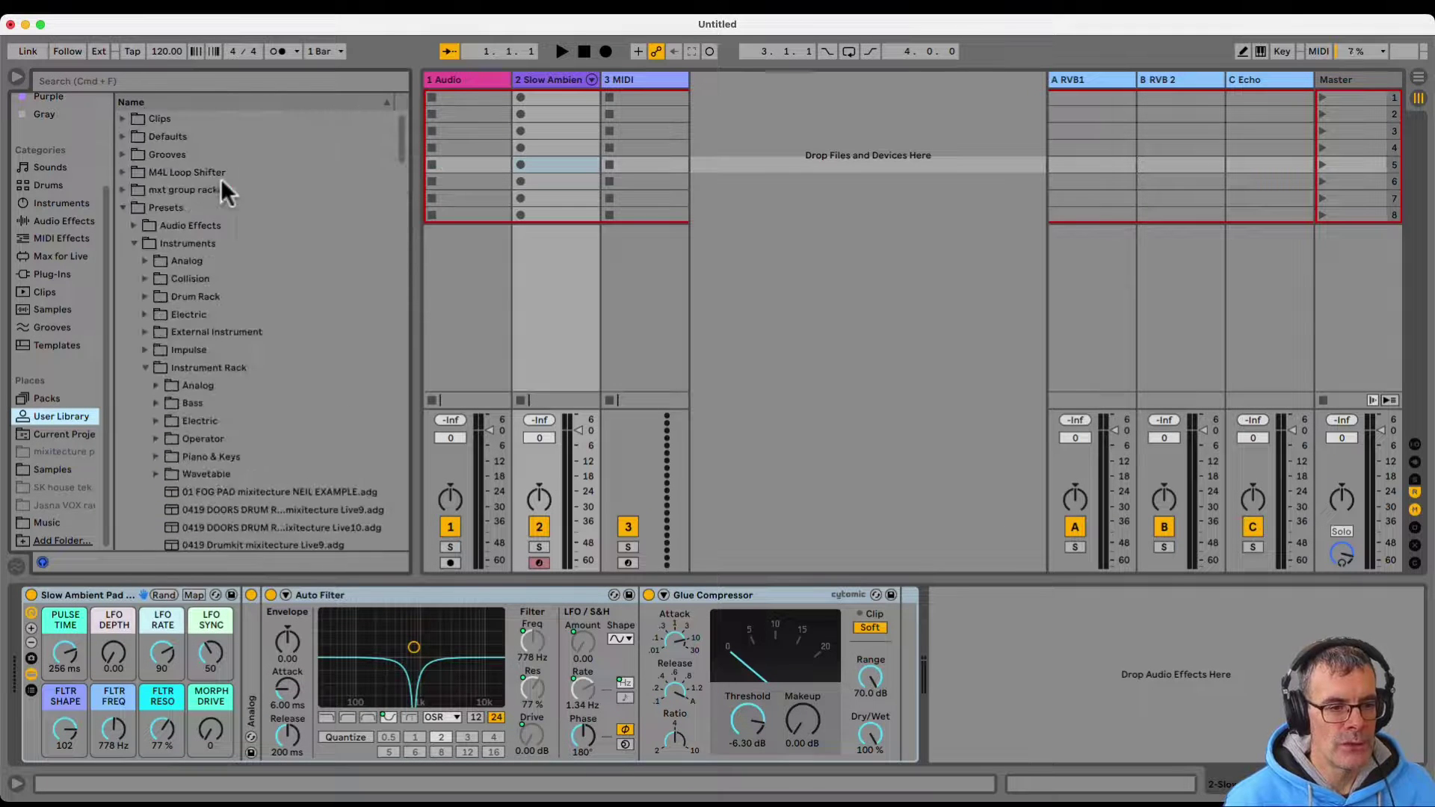
{"action": "left_click", "coordinate": [124, 207]}
{"action": "left_click", "coordinate": [124, 208]}
{"action": "left_click", "coordinate": [131, 240]}
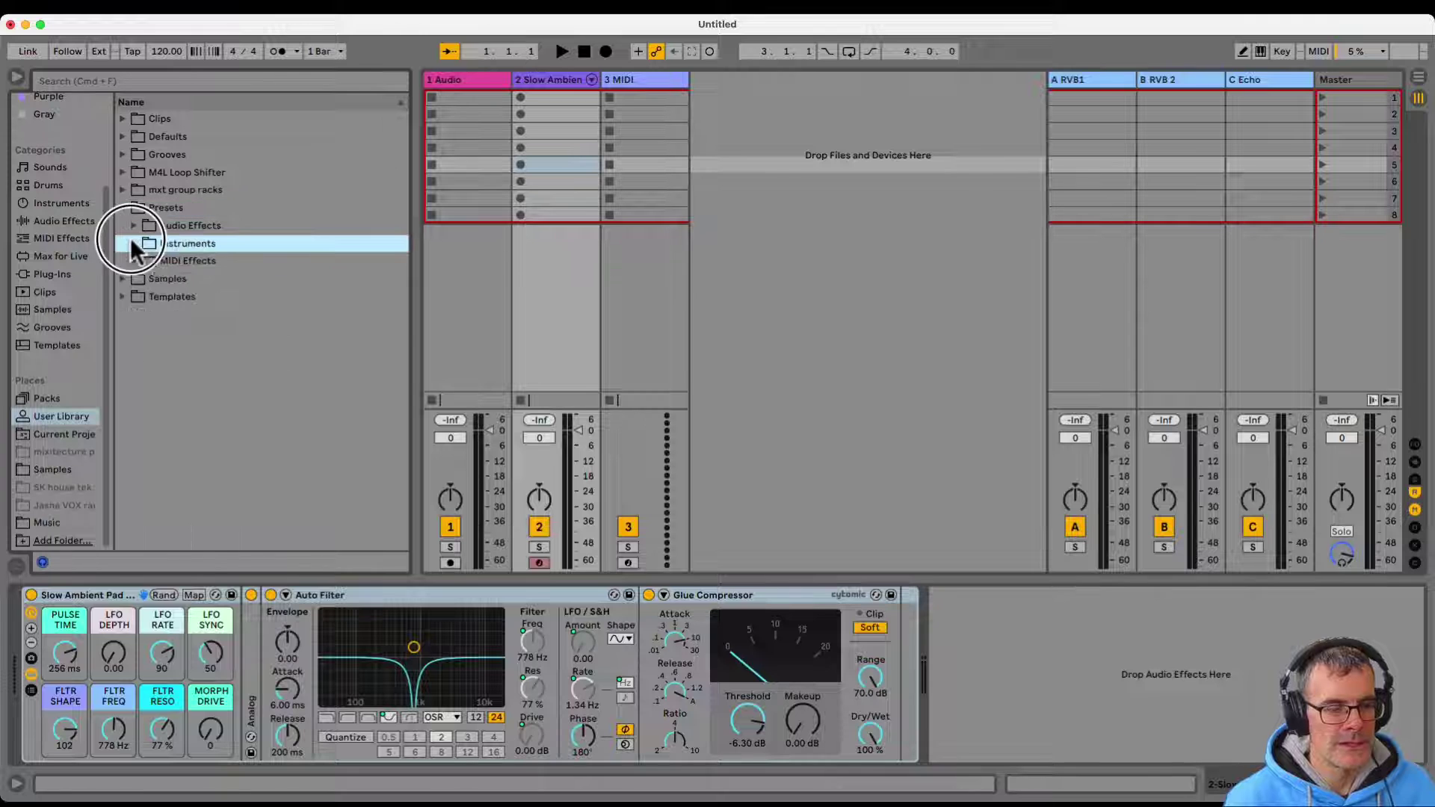
{"action": "left_click", "coordinate": [131, 241]}
{"action": "left_click", "coordinate": [145, 368]}
{"action": "left_click", "coordinate": [145, 367]}
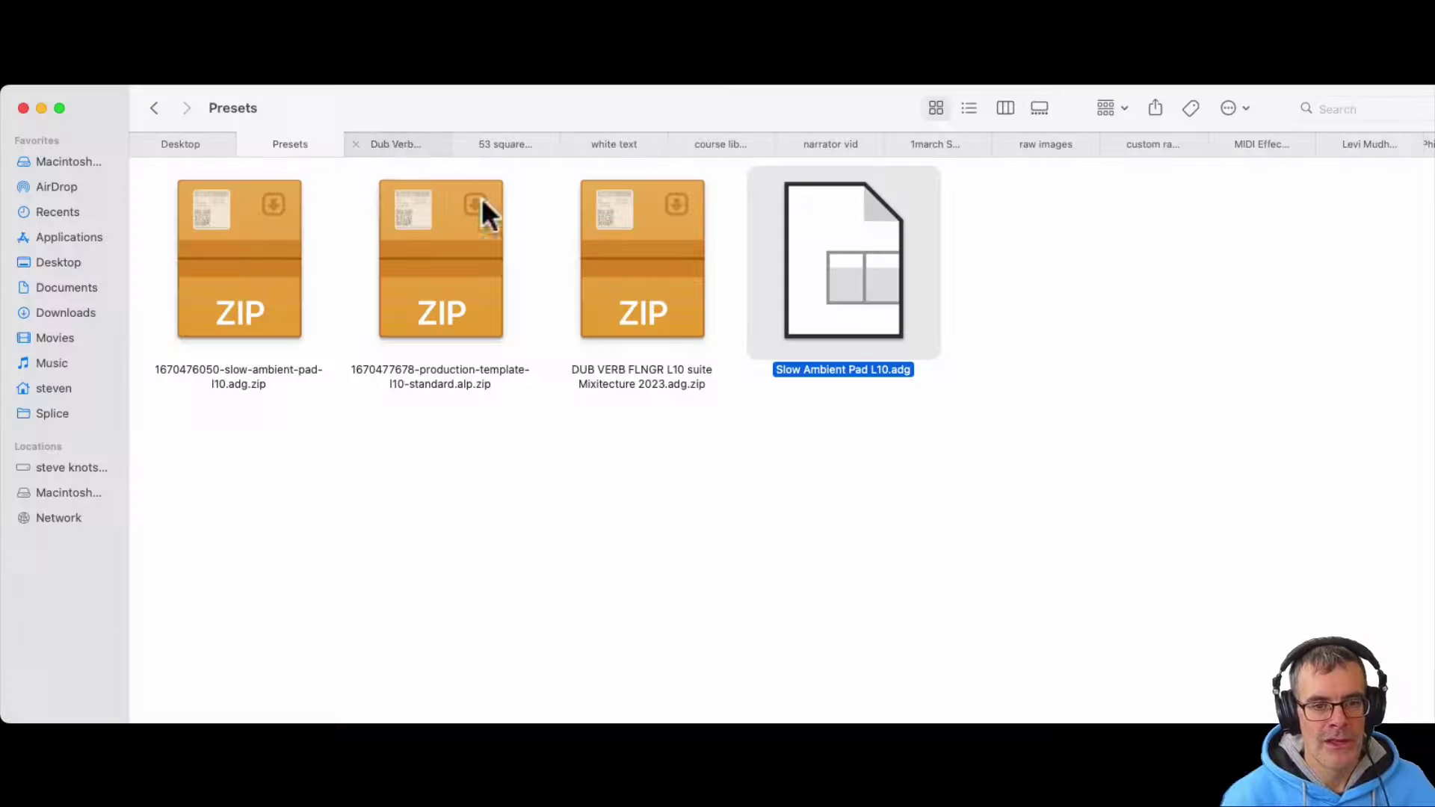
- Drag Slow Ambient Pad L10.adg from Finder onto track 3, then undo the load
{"action": "left_click", "coordinate": [710, 435]}
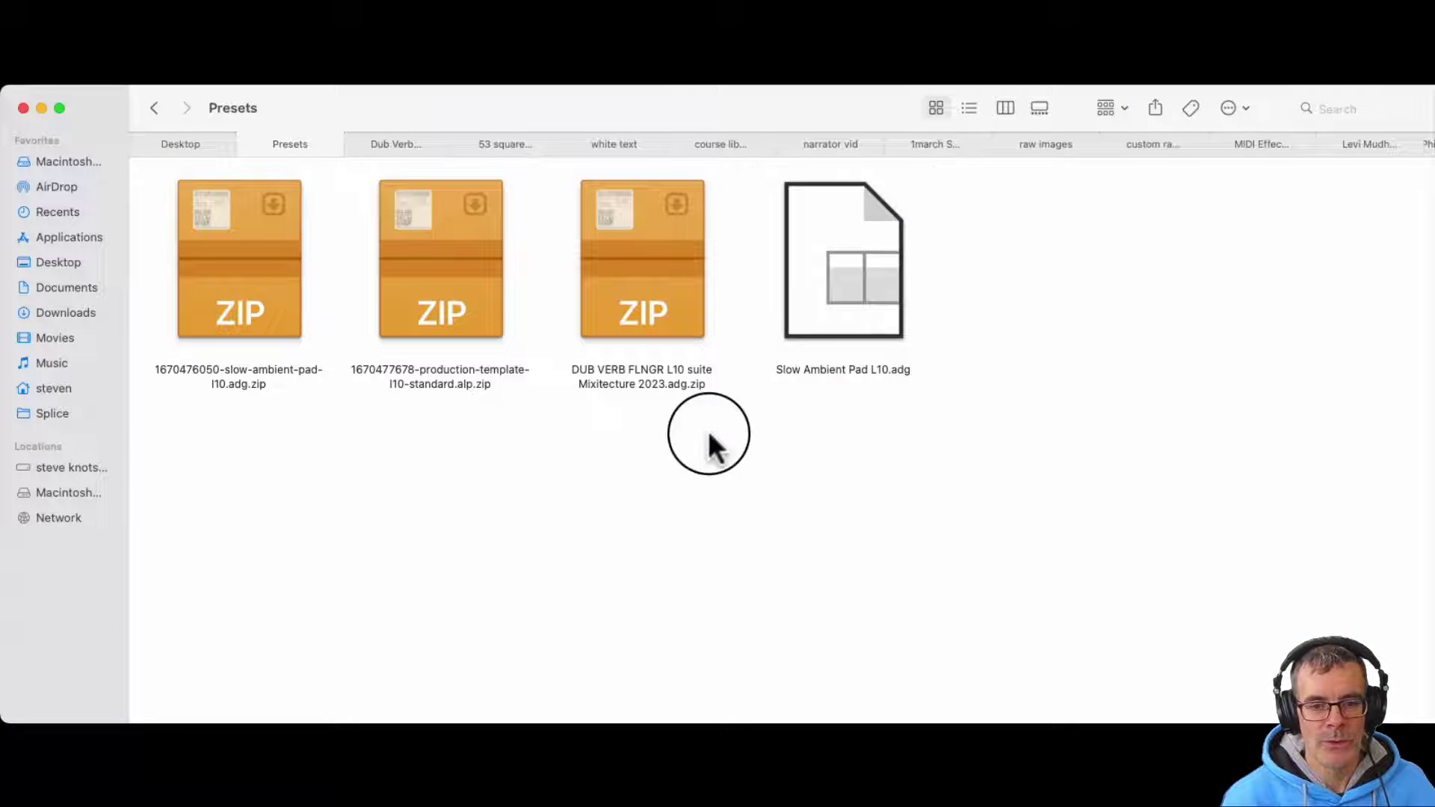
{"action": "left_click", "coordinate": [853, 299]}
{"action": "left_click_drag", "start_coordinate": [854, 299], "coordinate": [488, 68]}
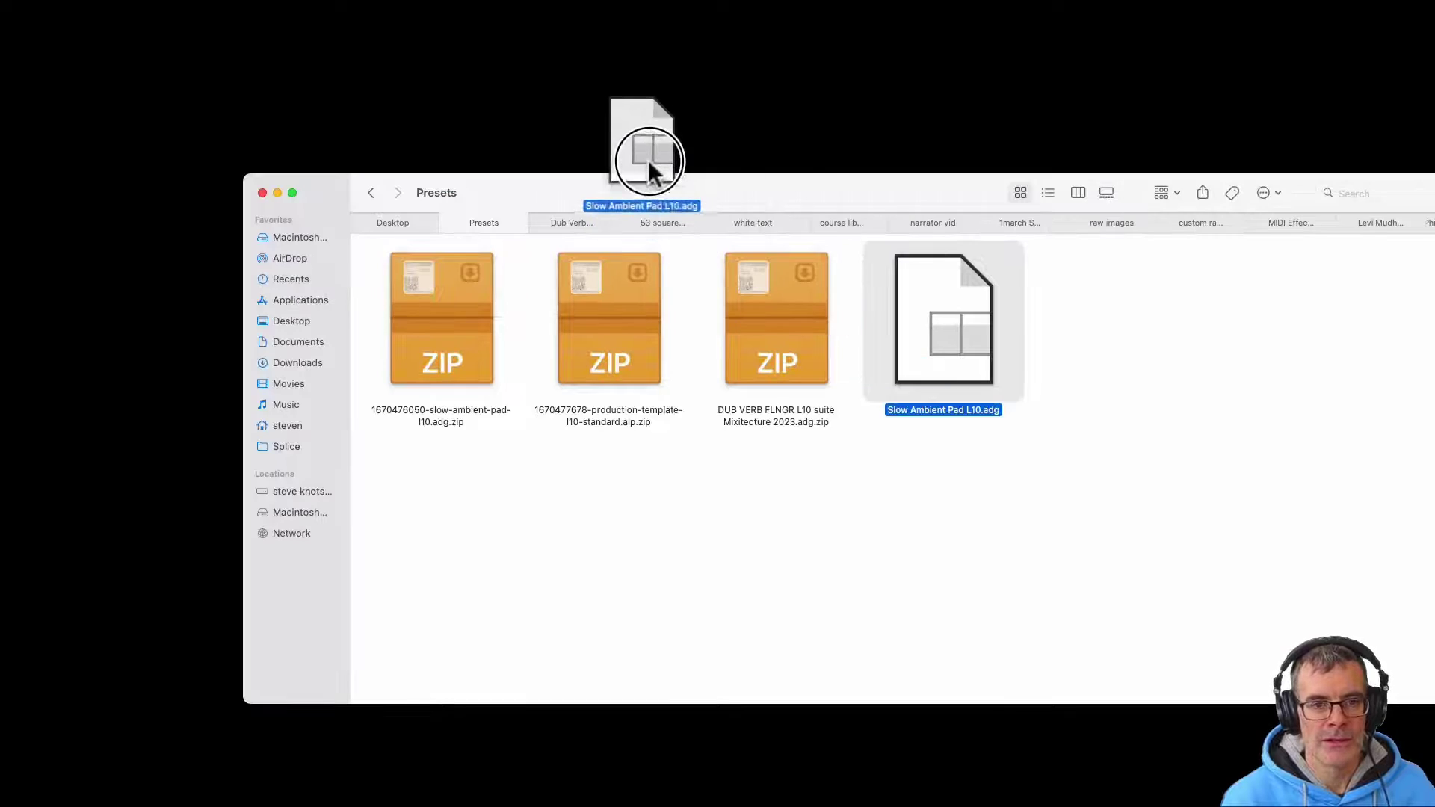
{"action": "left_click_drag", "start_coordinate": [648, 159], "coordinate": [643, 151]}
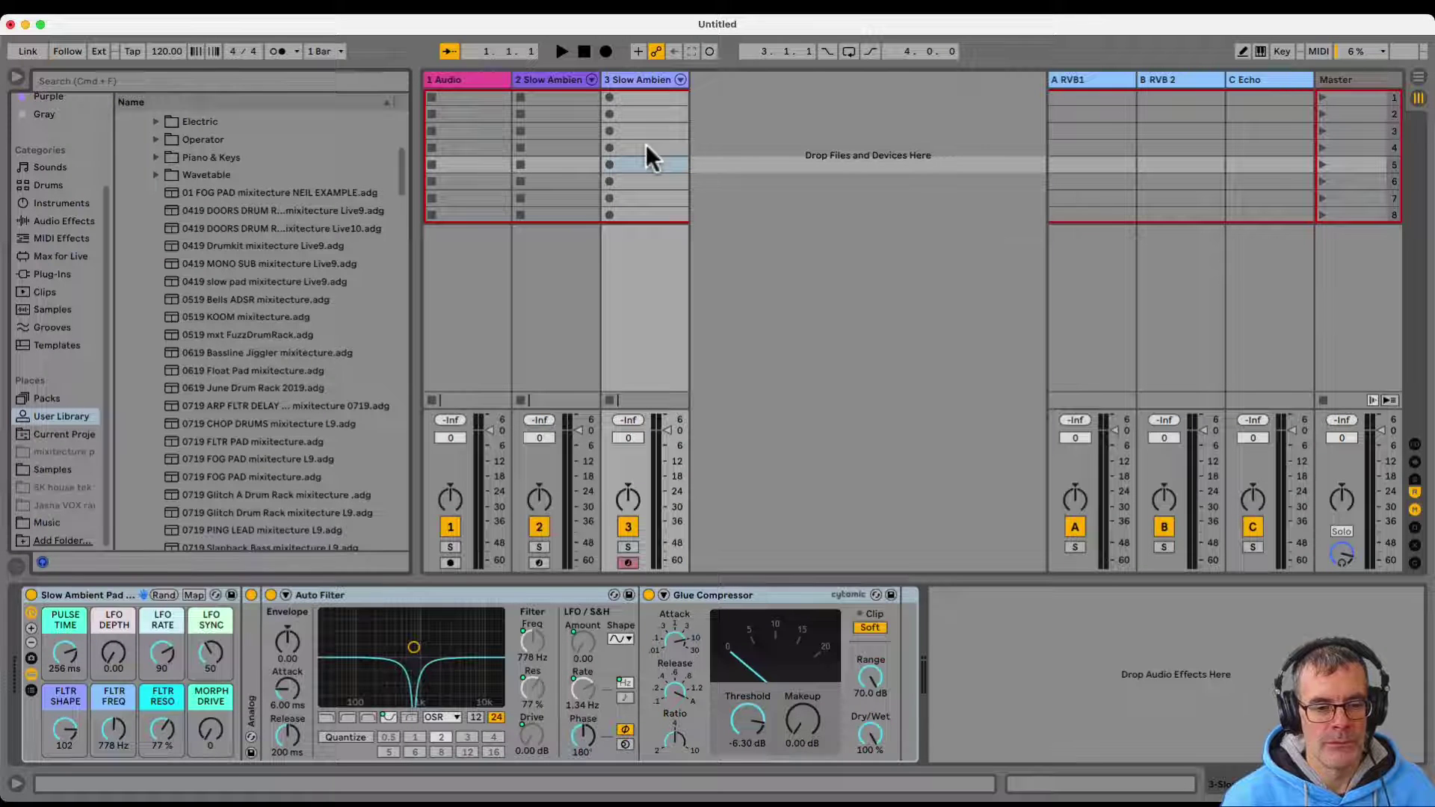
{"action": "left_click", "coordinate": [94, 590]}
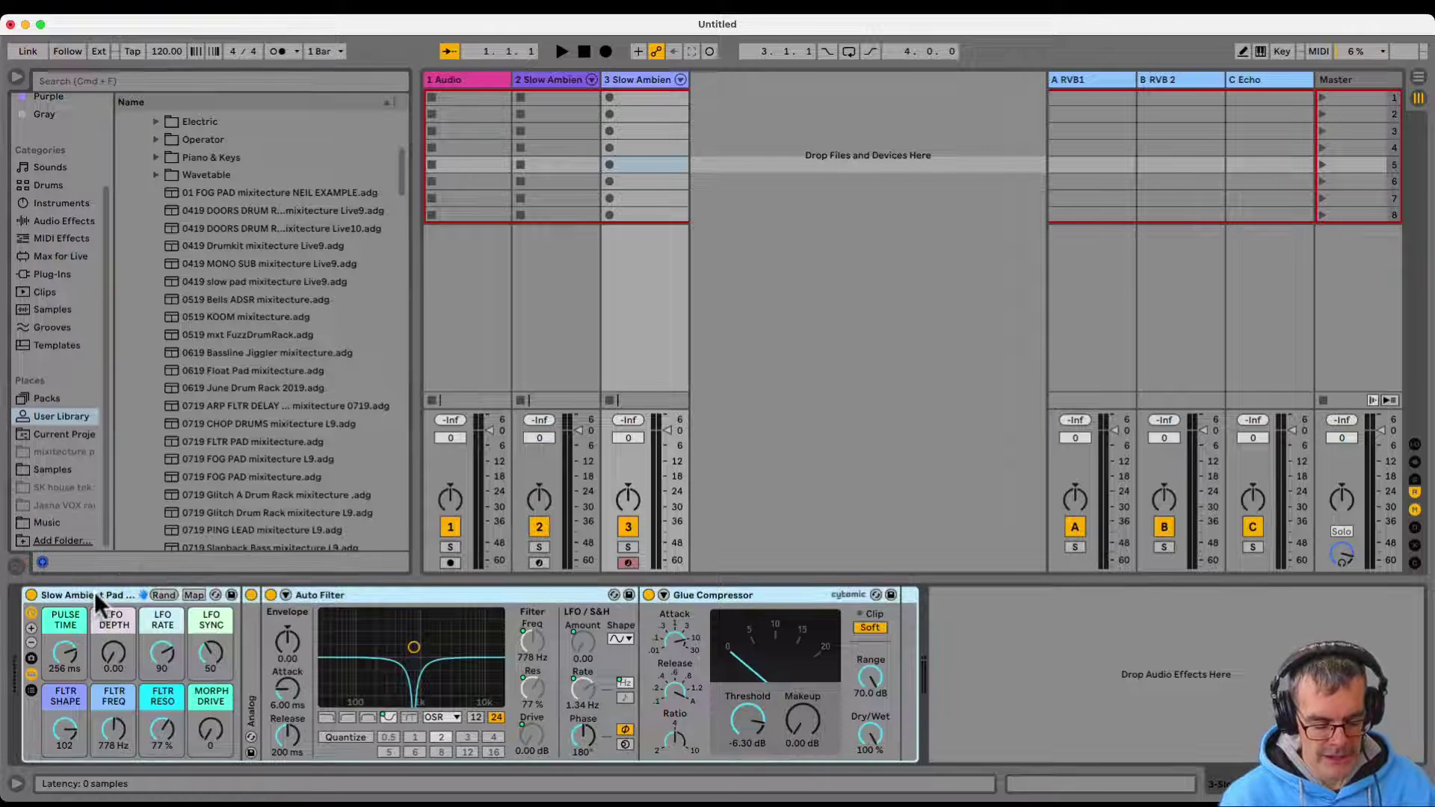
{"action": "key", "text": "super+z"}
- Delete the extra tracks, insert a new MIDI track, and load Slow Ambient Pad L10.adg onto it
{"action": "left_click", "coordinate": [553, 80]}
{"action": "key", "text": "Delete"}
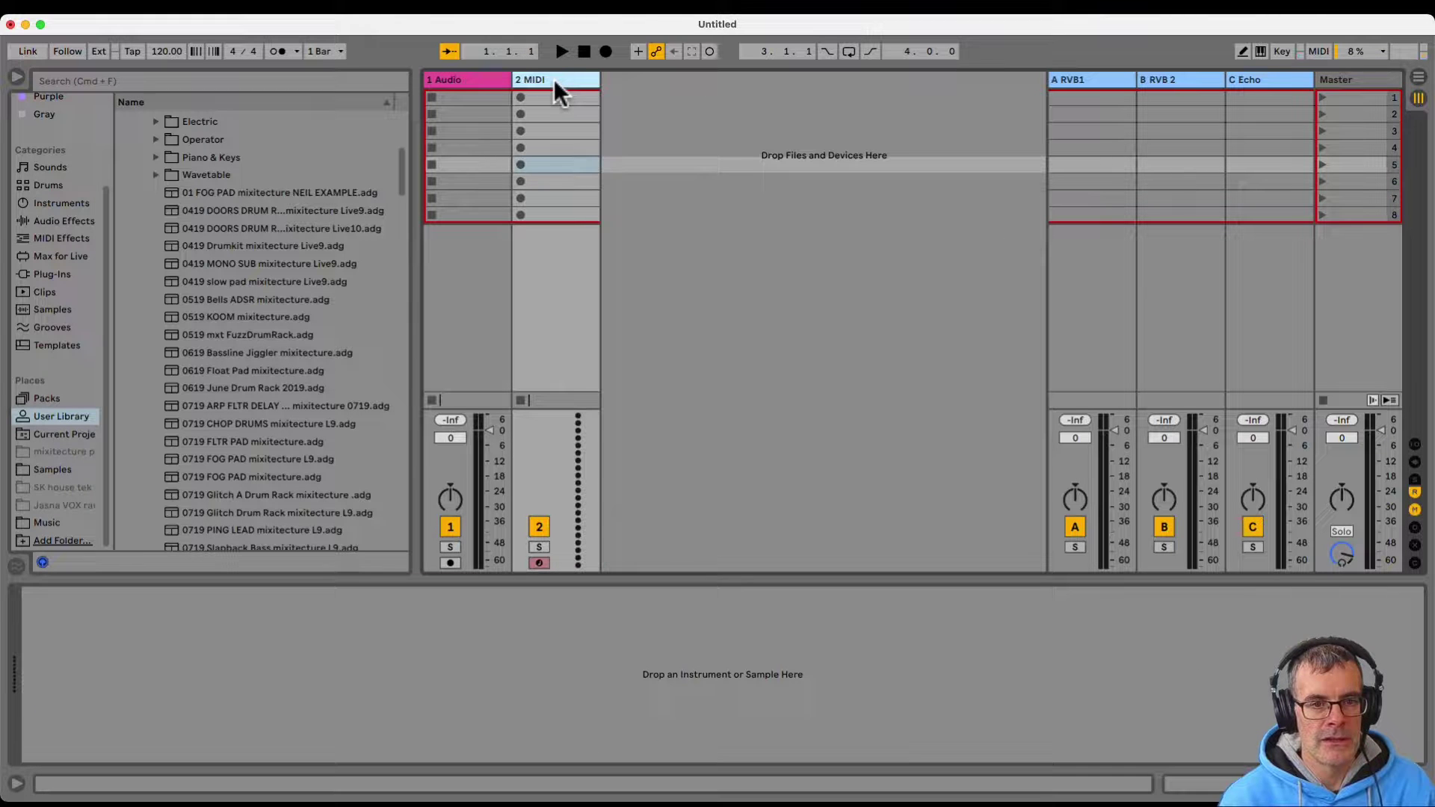
{"action": "key", "text": "Delete"}
{"action": "key", "text": "super+shift+t"}
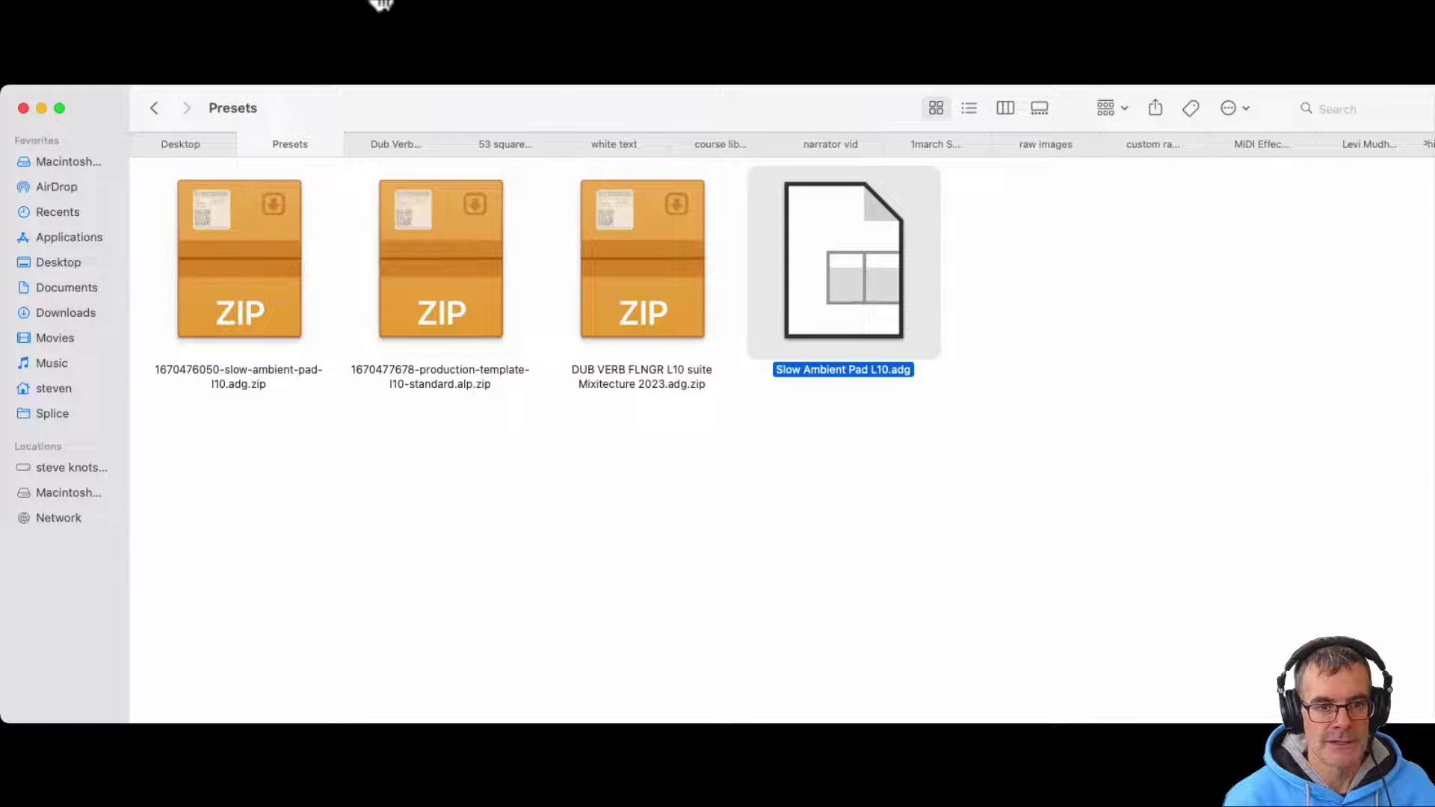
{"action": "left_click_drag", "start_coordinate": [824, 280], "coordinate": [346, 50]}
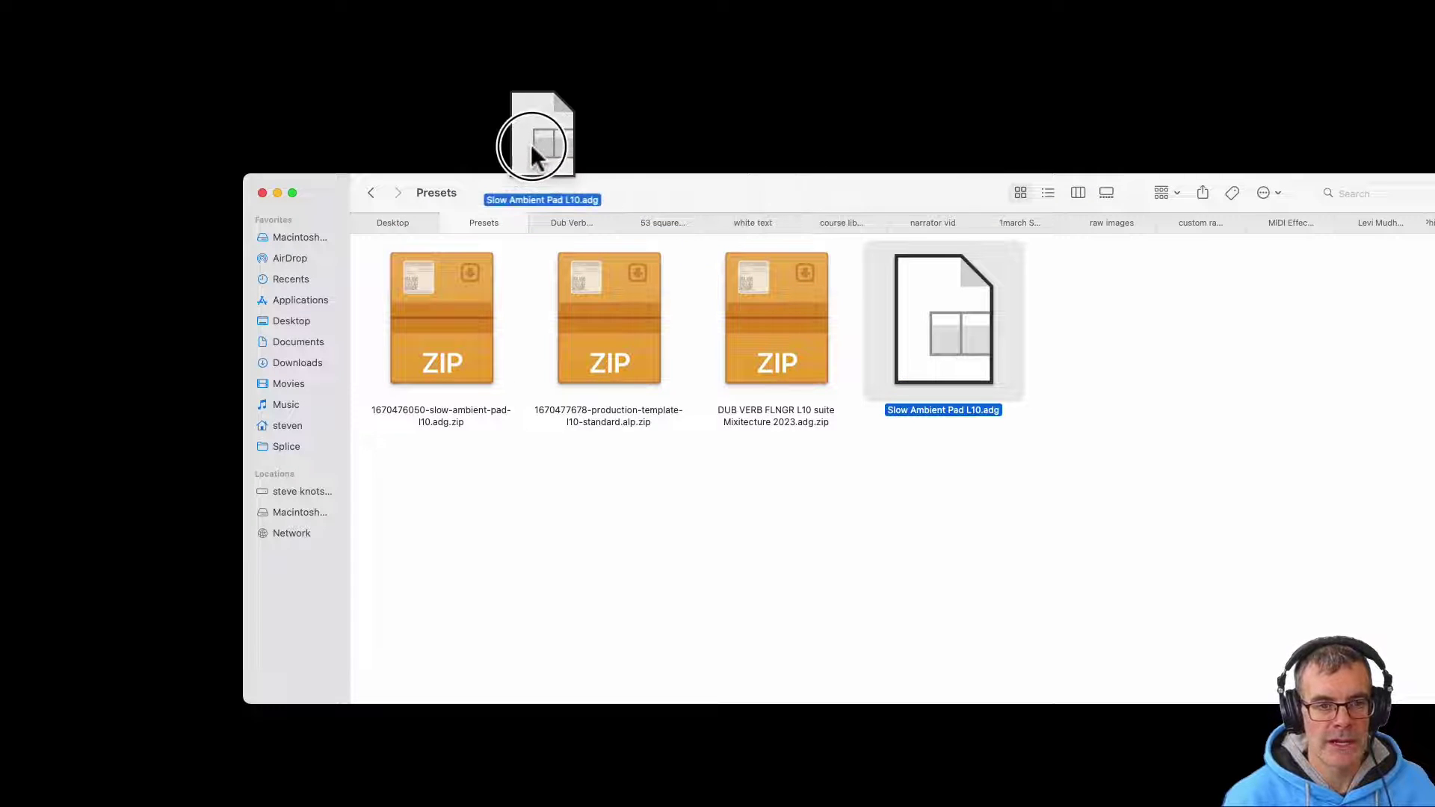
{"action": "left_click_drag", "start_coordinate": [530, 144], "coordinate": [557, 138]}
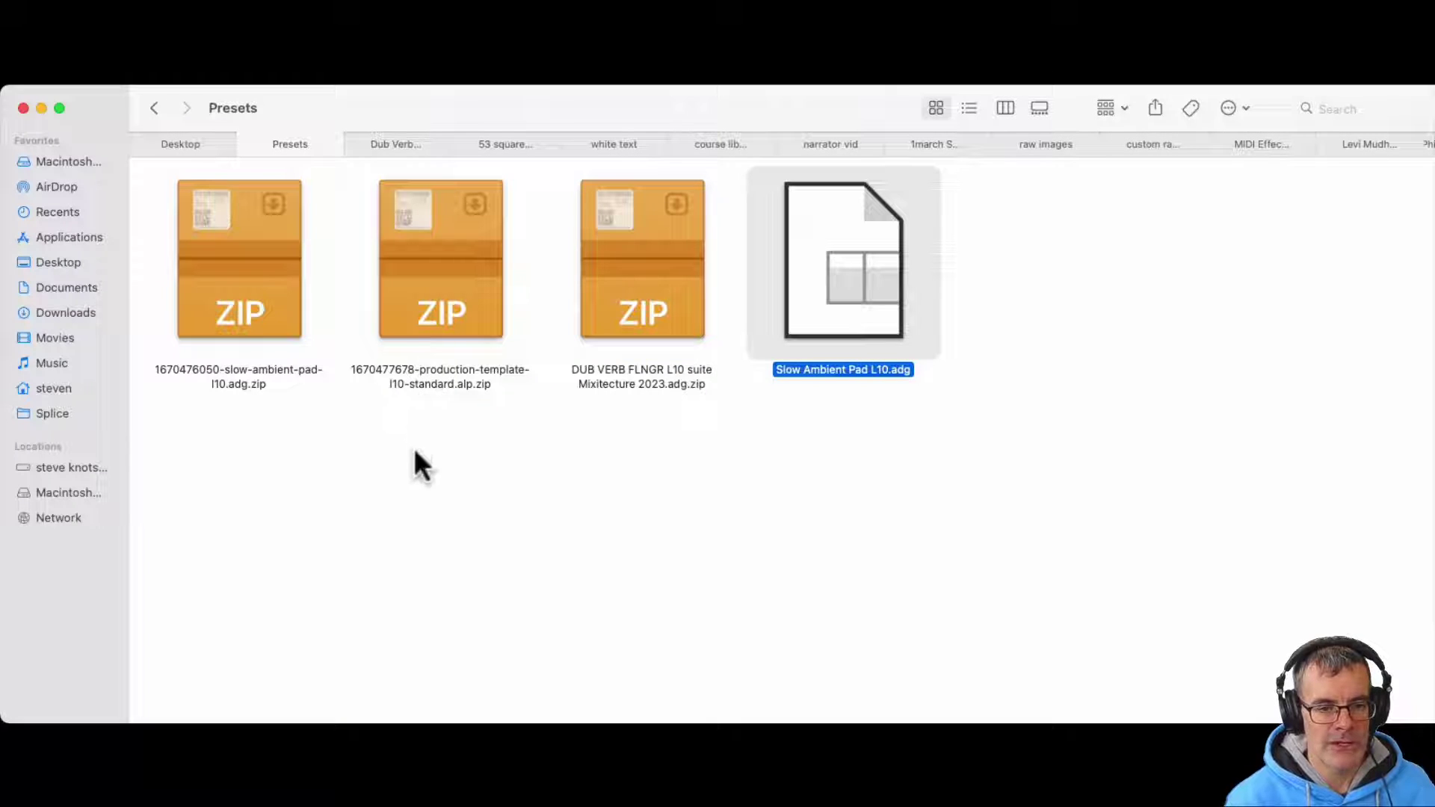
- Unzip the DUB VERB FLNGR archive and drag 'DUB VERB FLNGR L10 suite Mixitecture 2023.adg' onto the audio track
{"action": "left_click", "coordinate": [415, 452]}
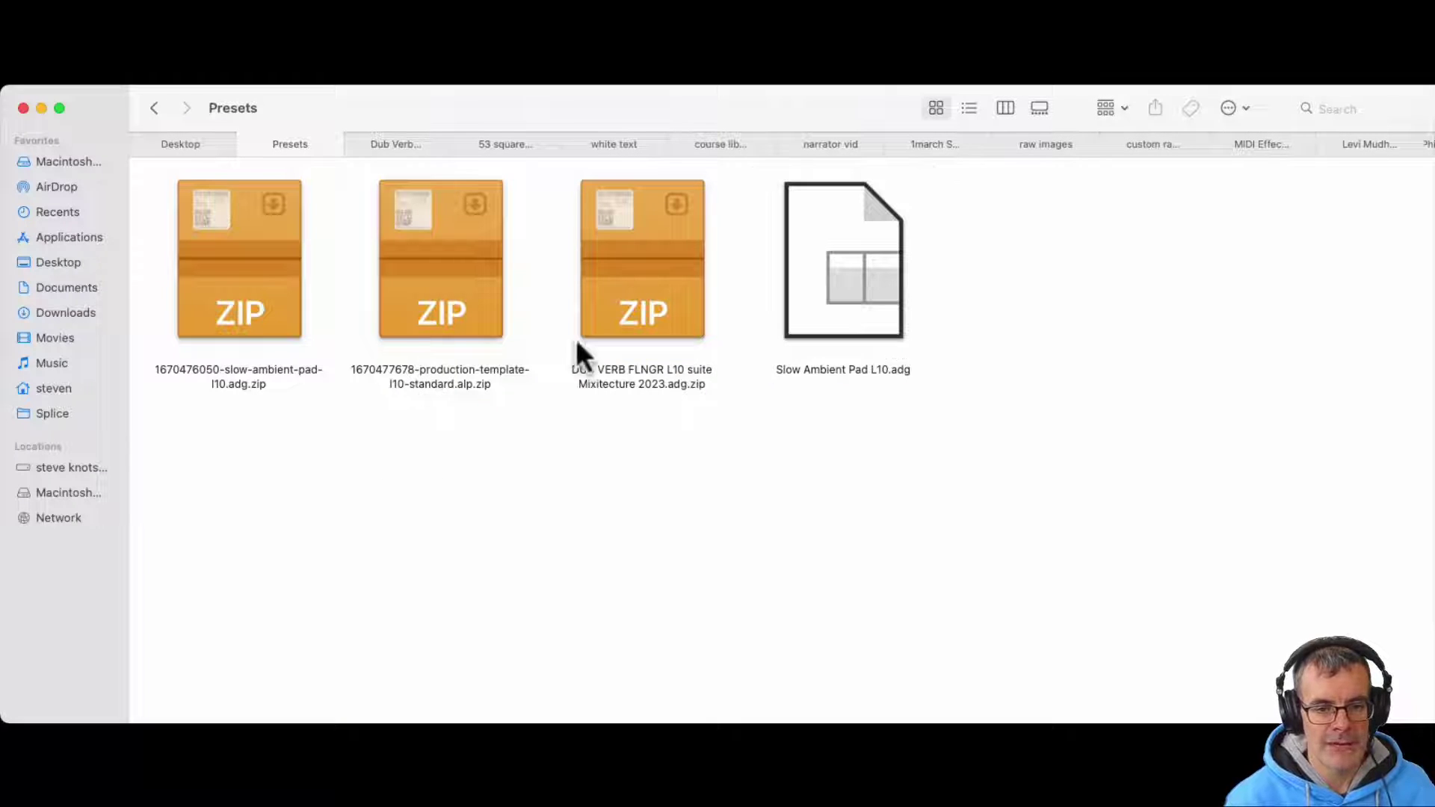
{"action": "double_click", "coordinate": [610, 311]}
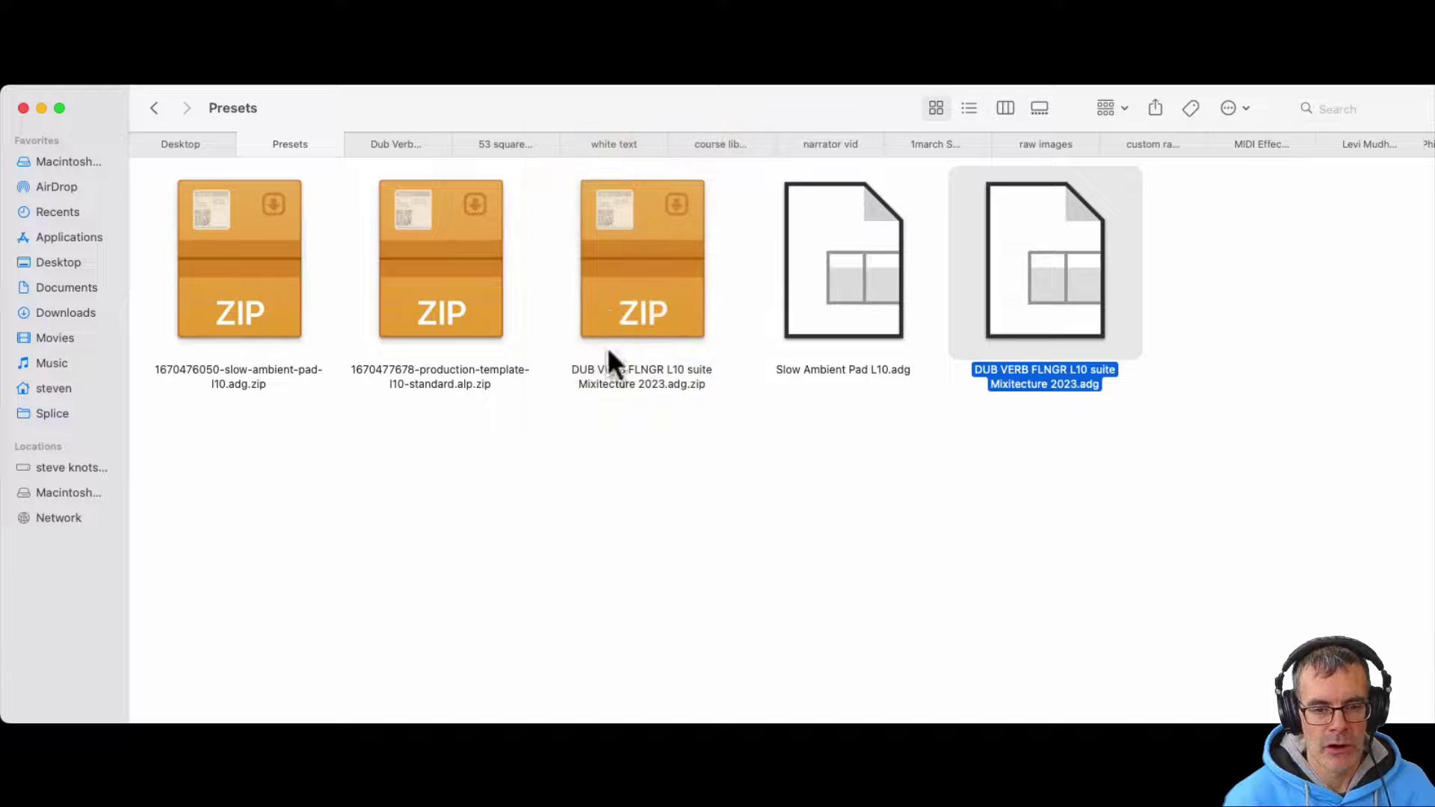
{"action": "left_click", "coordinate": [777, 557]}
{"action": "left_click", "coordinate": [1022, 295]}
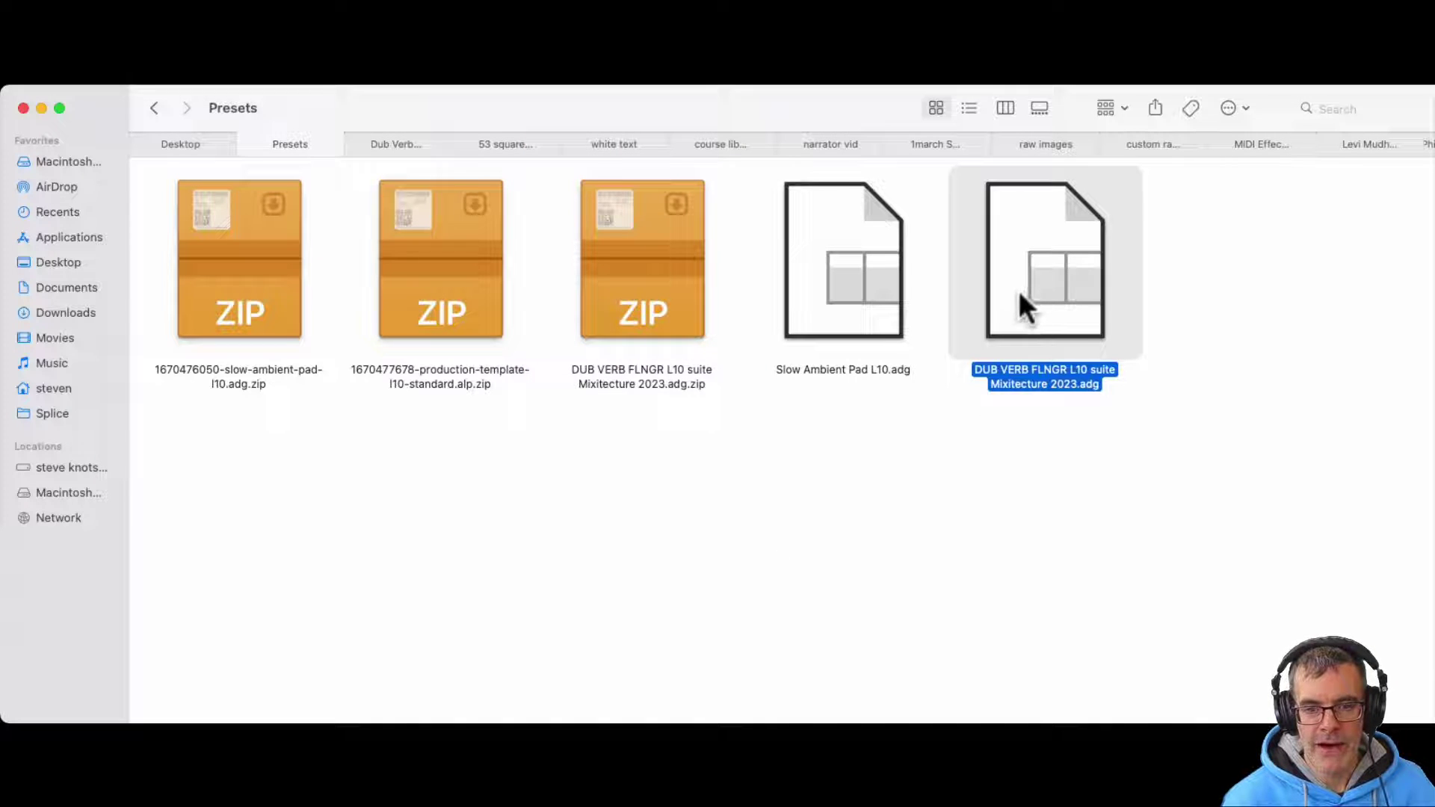
{"action": "left_click_drag", "start_coordinate": [1016, 293], "coordinate": [257, 41]}
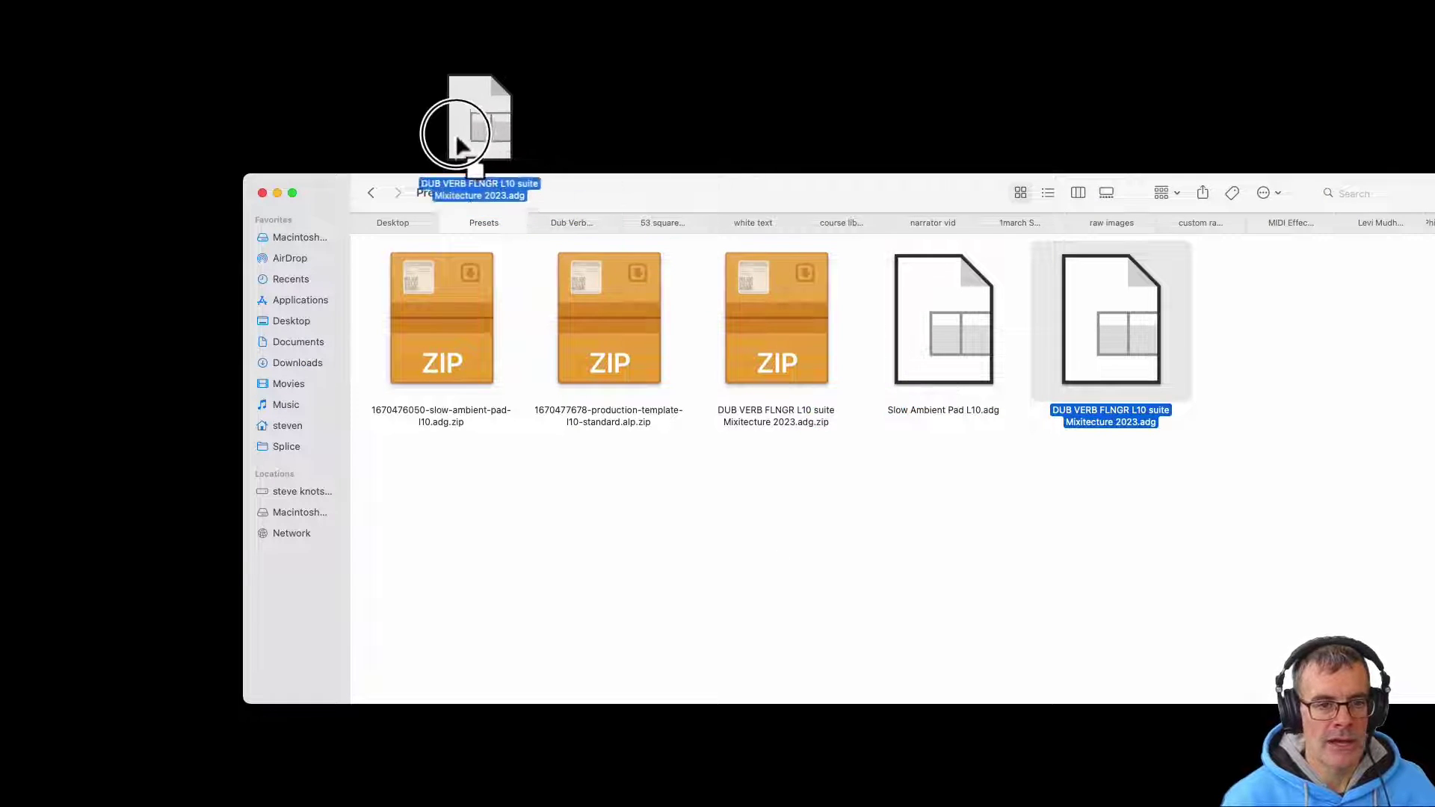
{"action": "left_click_drag", "start_coordinate": [457, 135], "coordinate": [269, 0]}
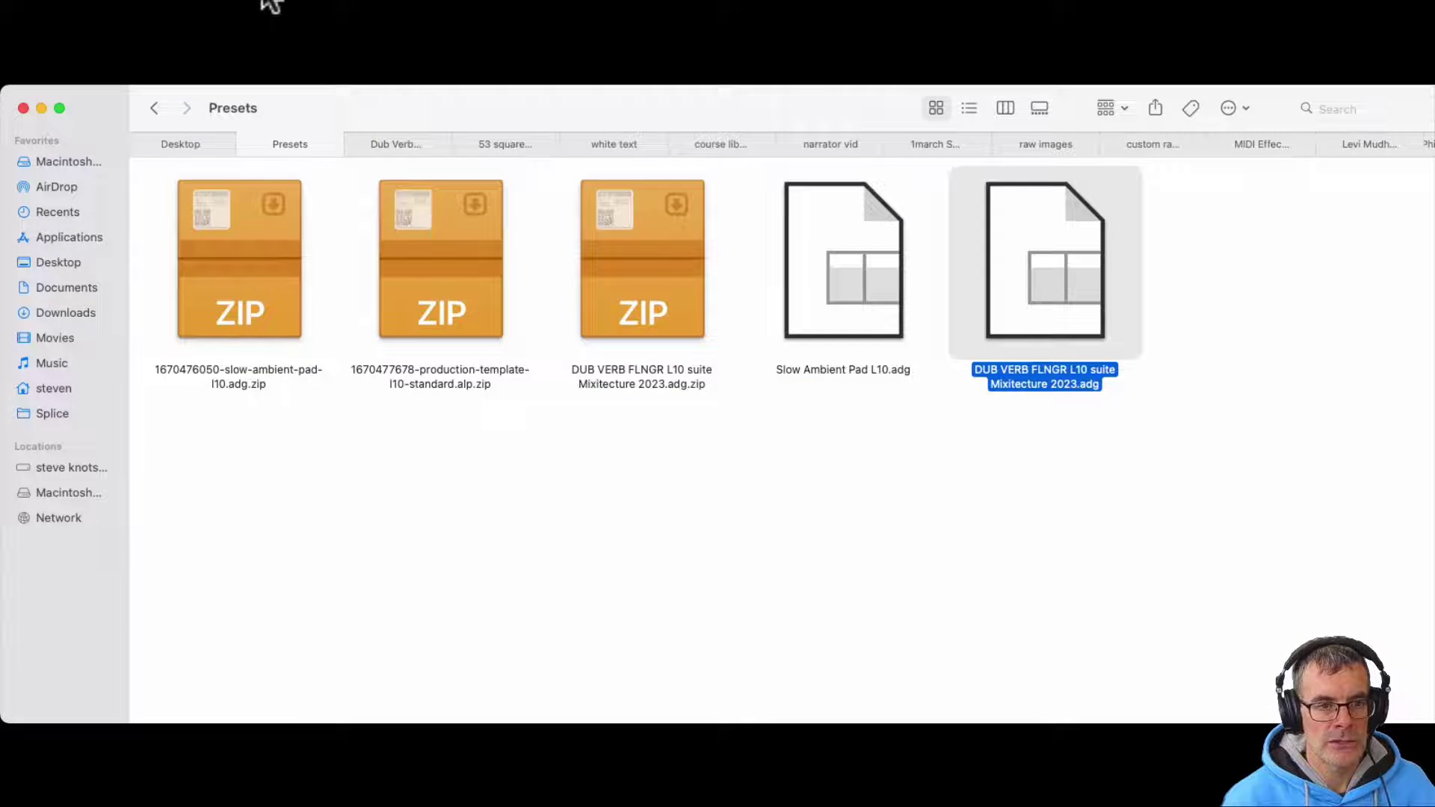